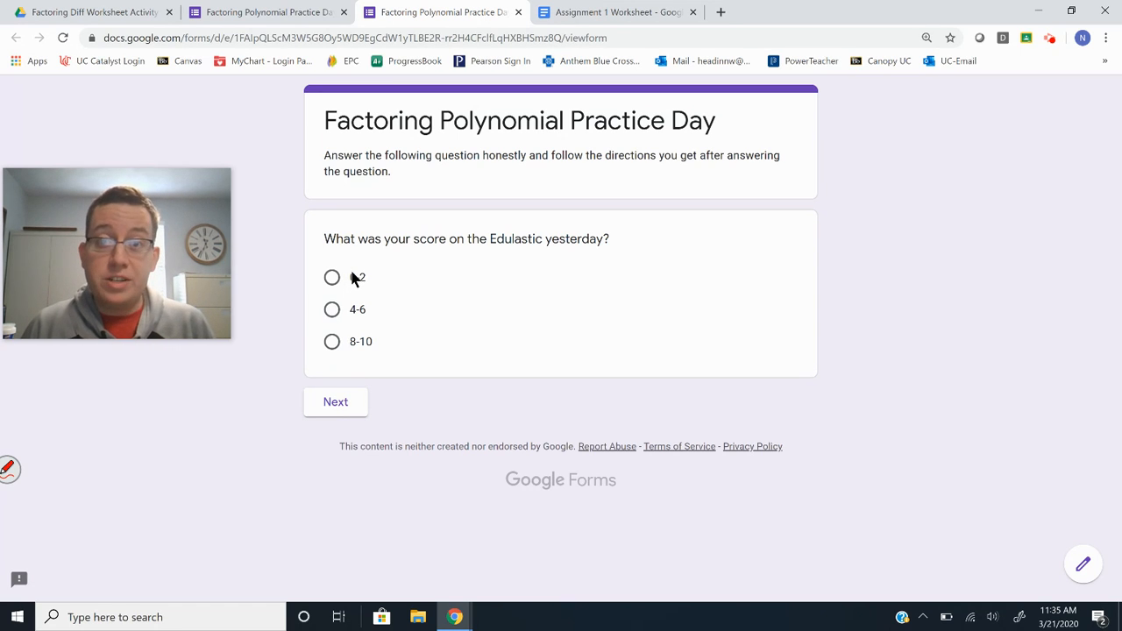
# Step: Answer the practice form's score question with 0-2 and open the worksheet linked in the Assignment 1 section
pyautogui.click(328, 242)
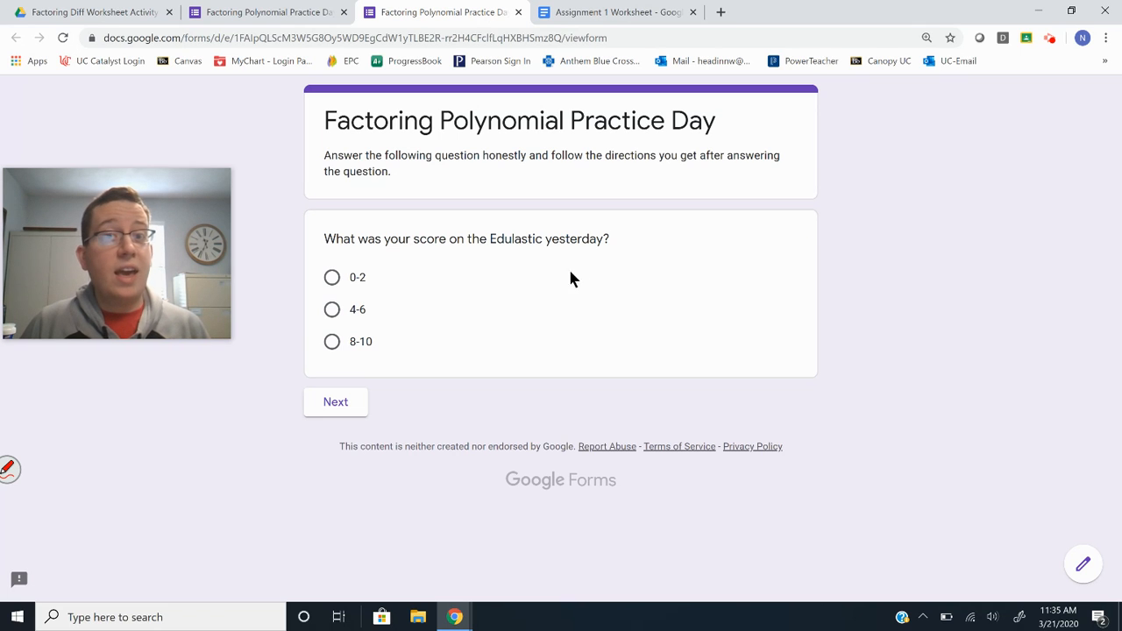
pyautogui.click(332, 280)
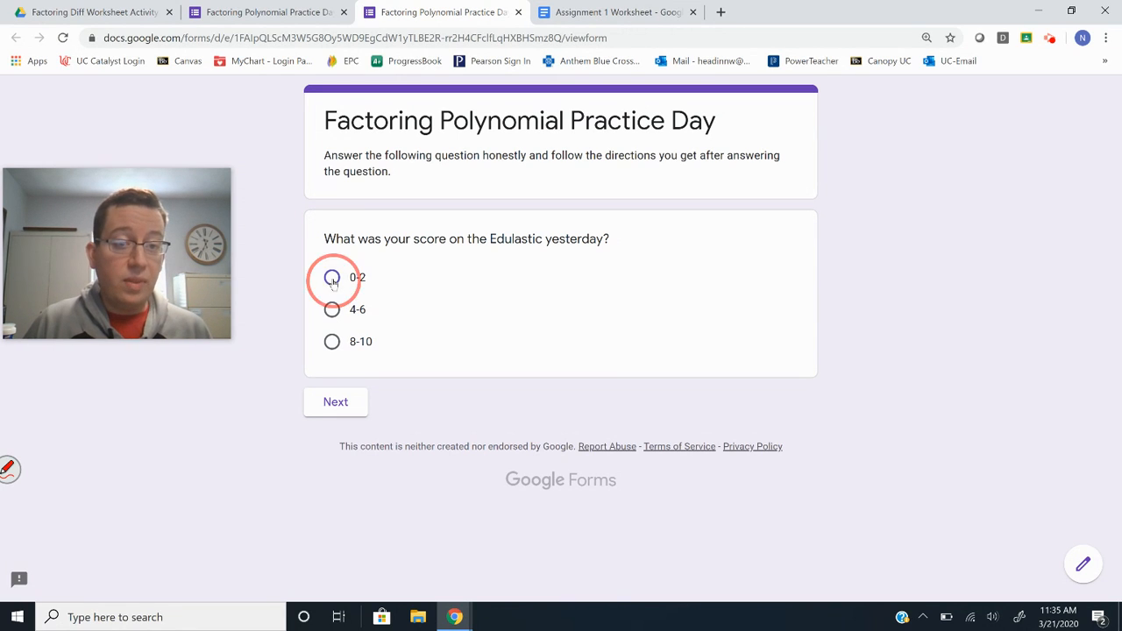
pyautogui.click(342, 407)
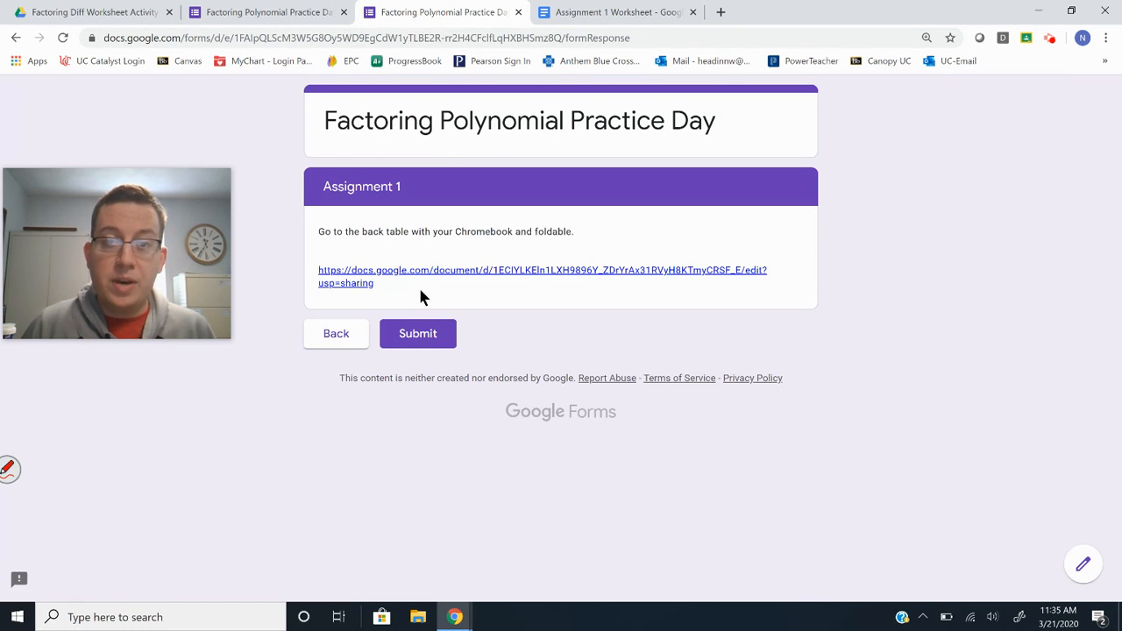
pyautogui.click(425, 275)
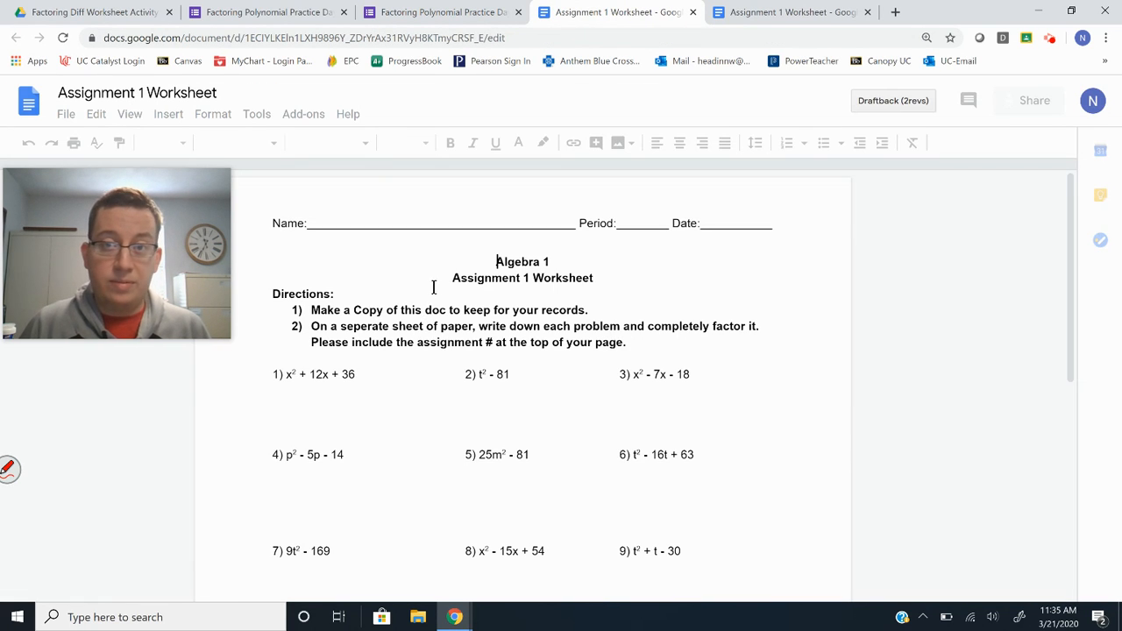
# Step: Change the form's score answer to 4-6, open the linked Assignment 2 worksheet, and return to the score question
pyautogui.click(441, 13)
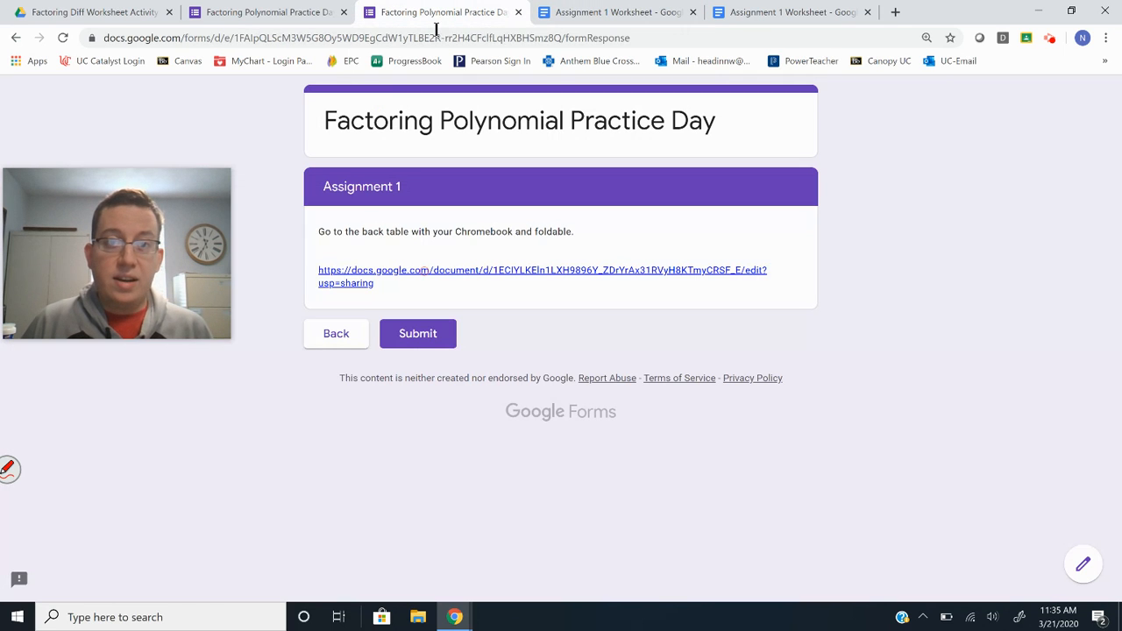
pyautogui.click(344, 342)
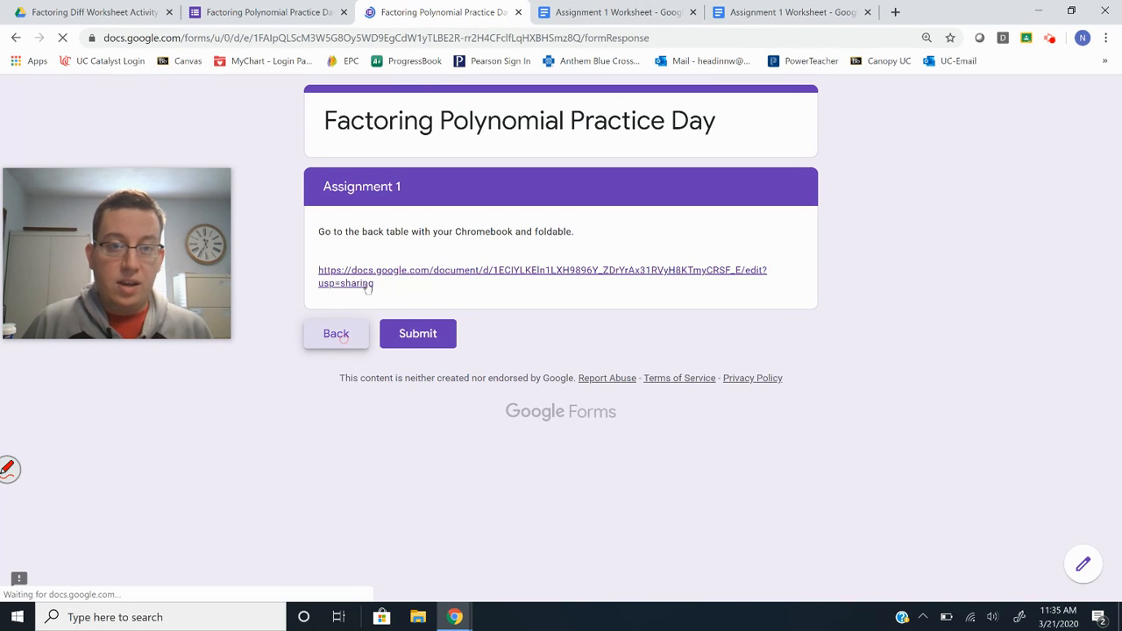
pyautogui.click(332, 309)
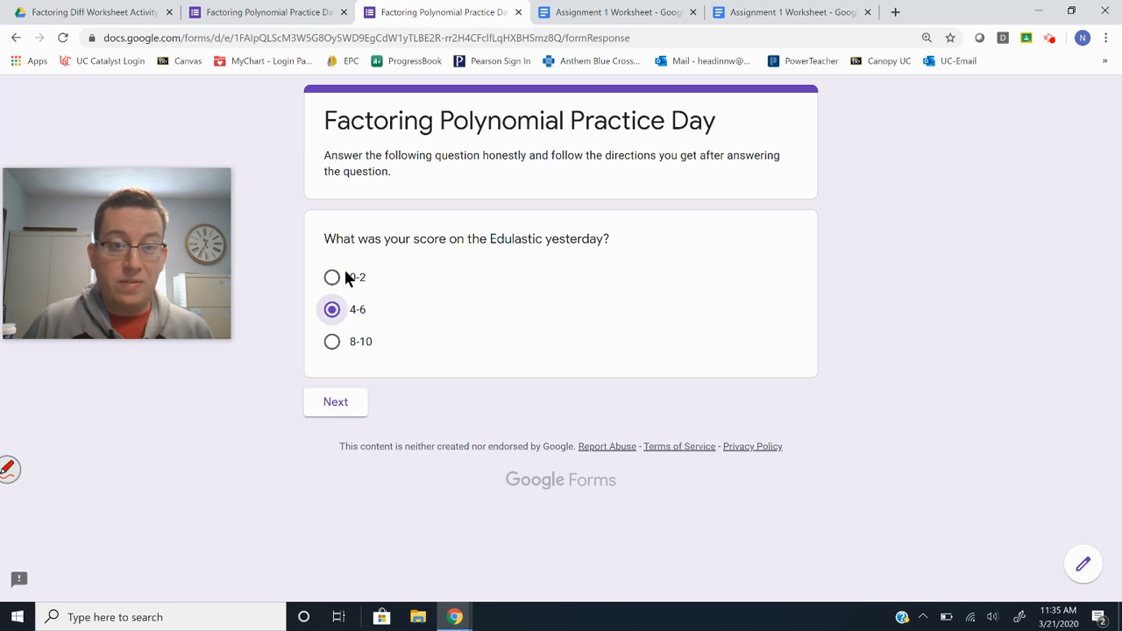
pyautogui.click(341, 403)
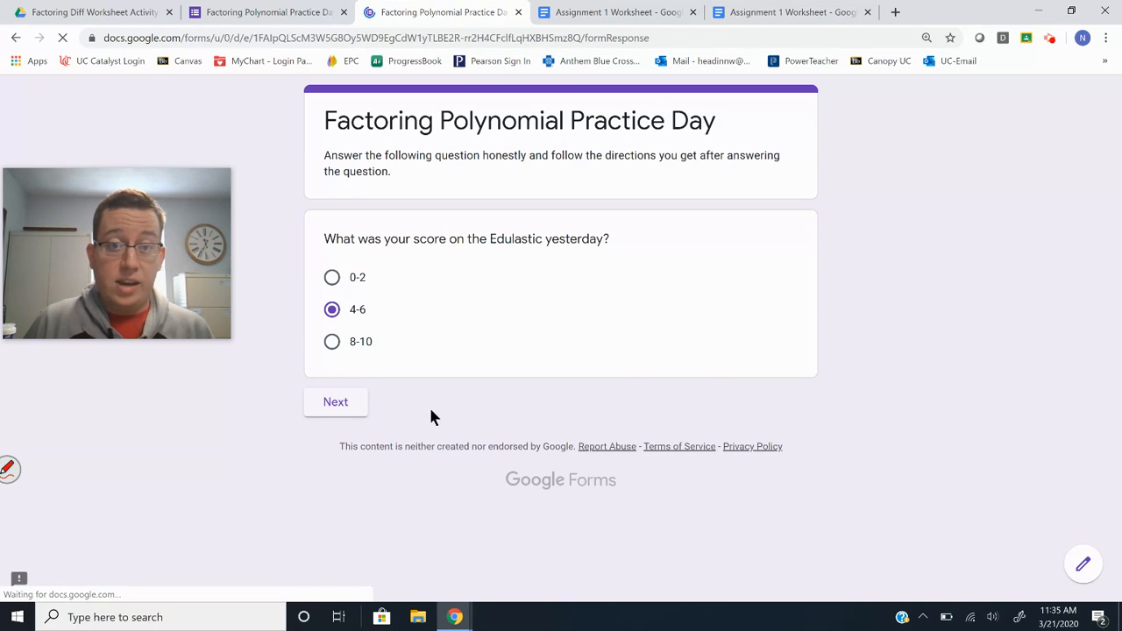
pyautogui.click(361, 283)
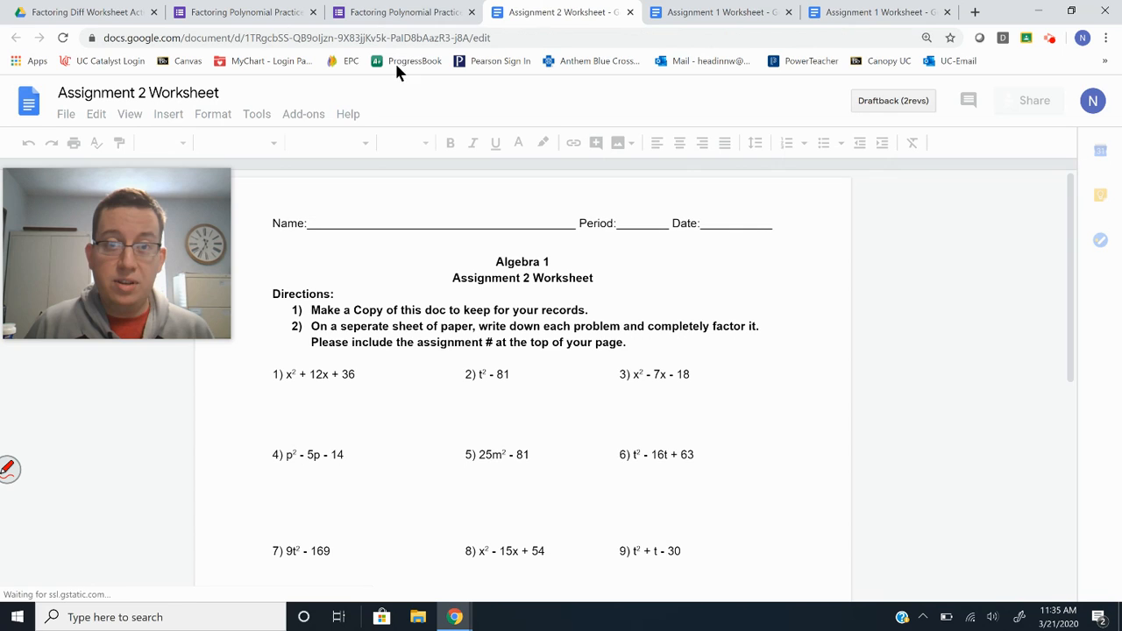
pyautogui.click(379, 13)
pyautogui.click(346, 337)
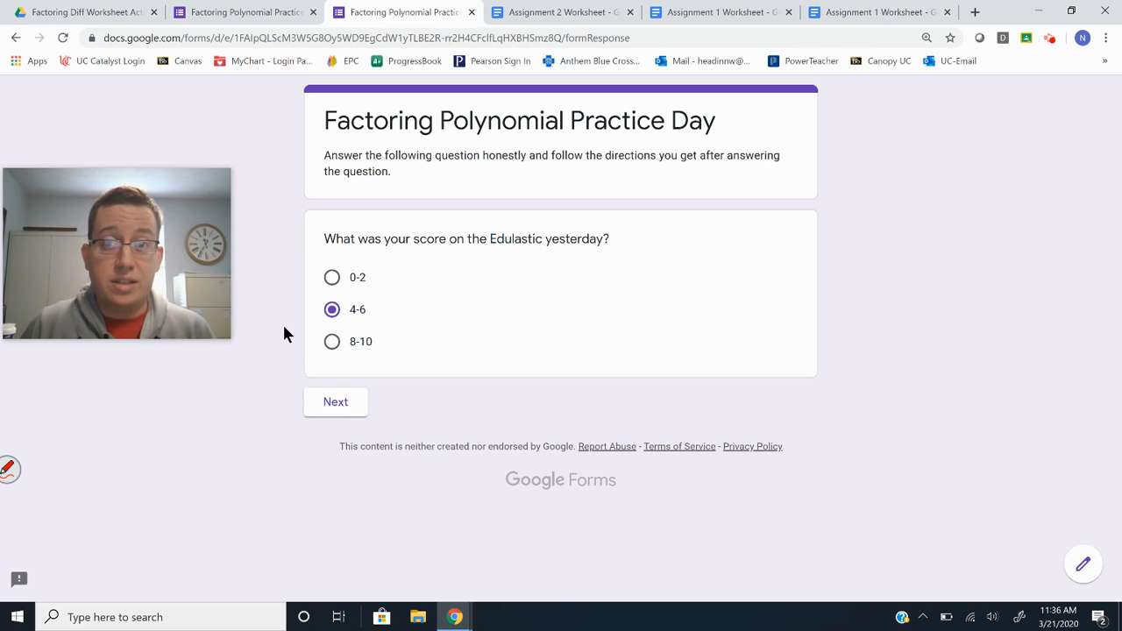
# Step: Create a new blank Google Form in the Factoring Diff Worksheet Activity folder in Google Drive
pyautogui.click(83, 13)
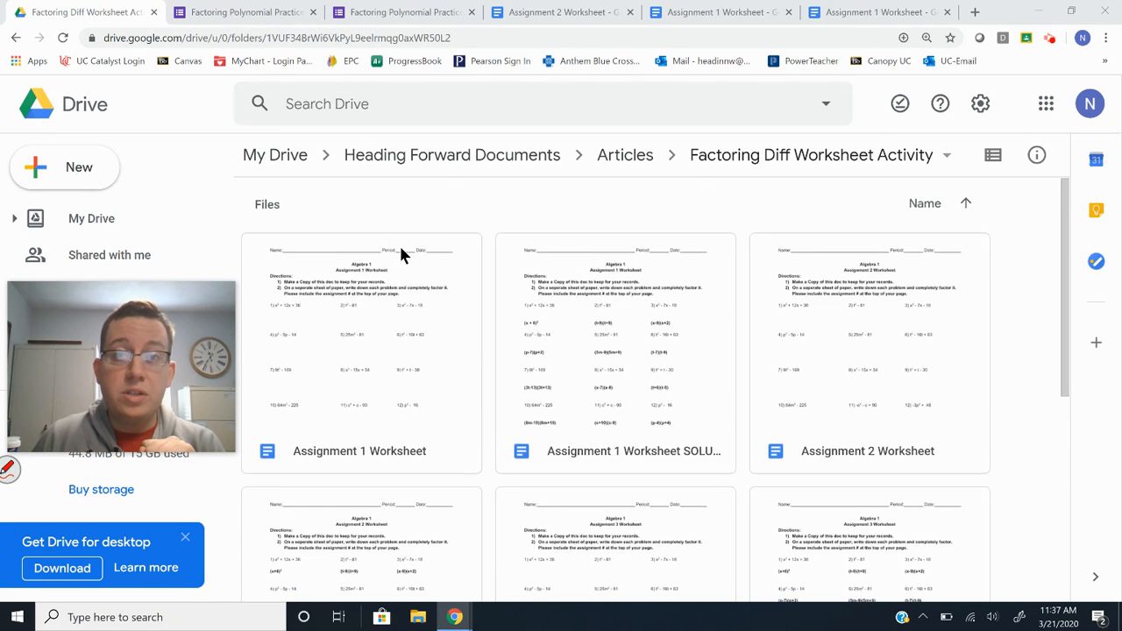
pyautogui.scroll(-2, 399, 245)
pyautogui.scroll(2, 429, 350)
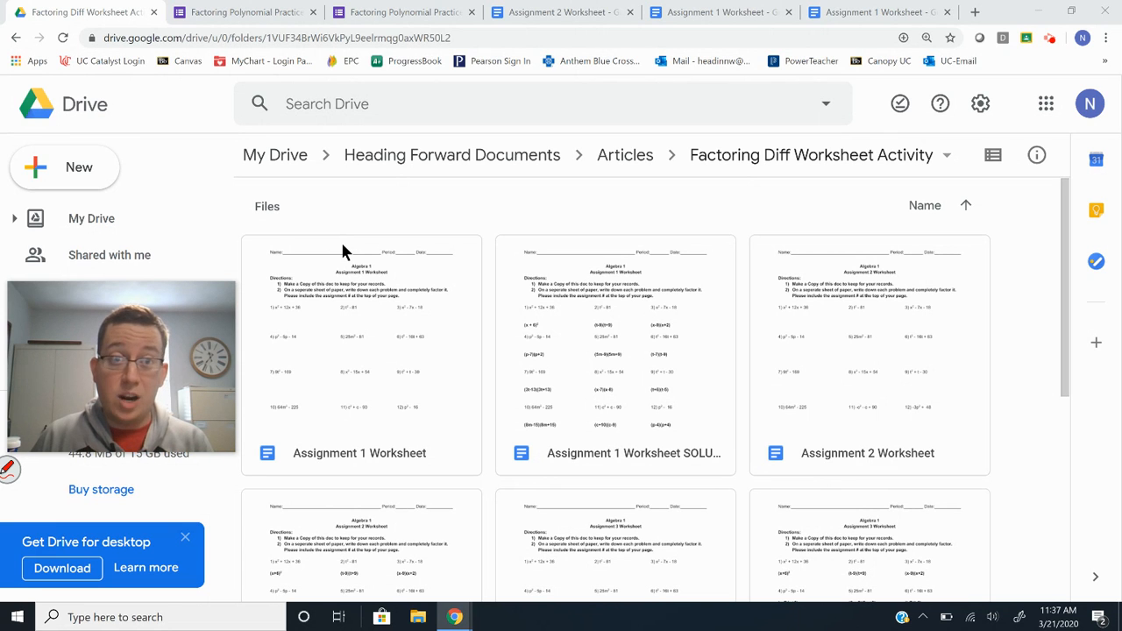
pyautogui.click(75, 168)
pyautogui.moveTo(183, 327); pyautogui.dragTo(183, 487)
pyautogui.click(75, 167)
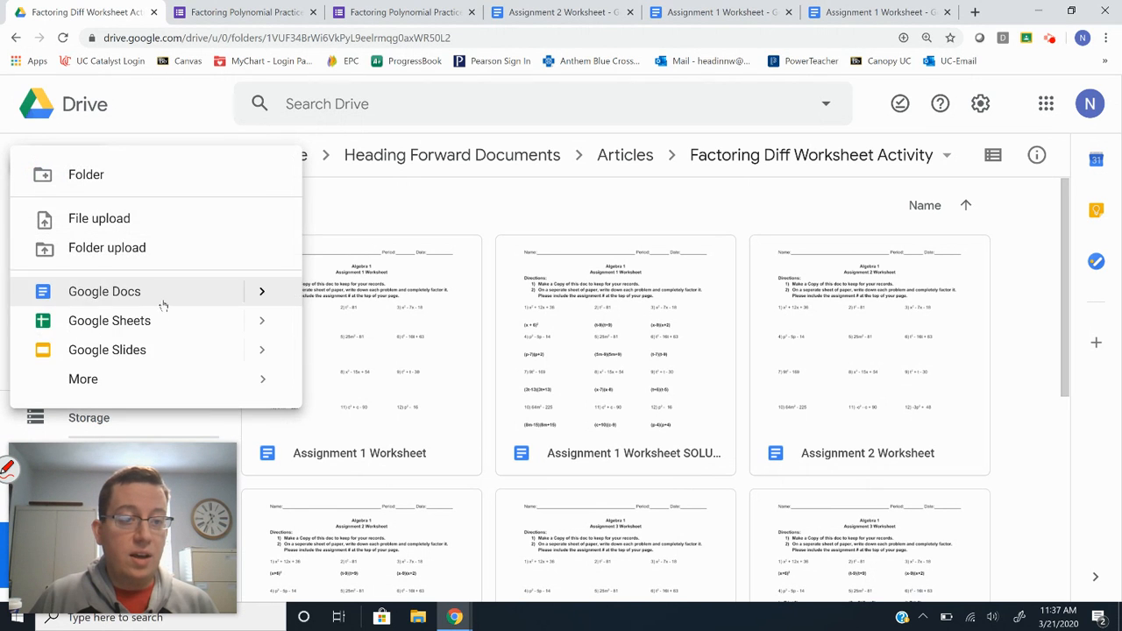
pyautogui.click(184, 379)
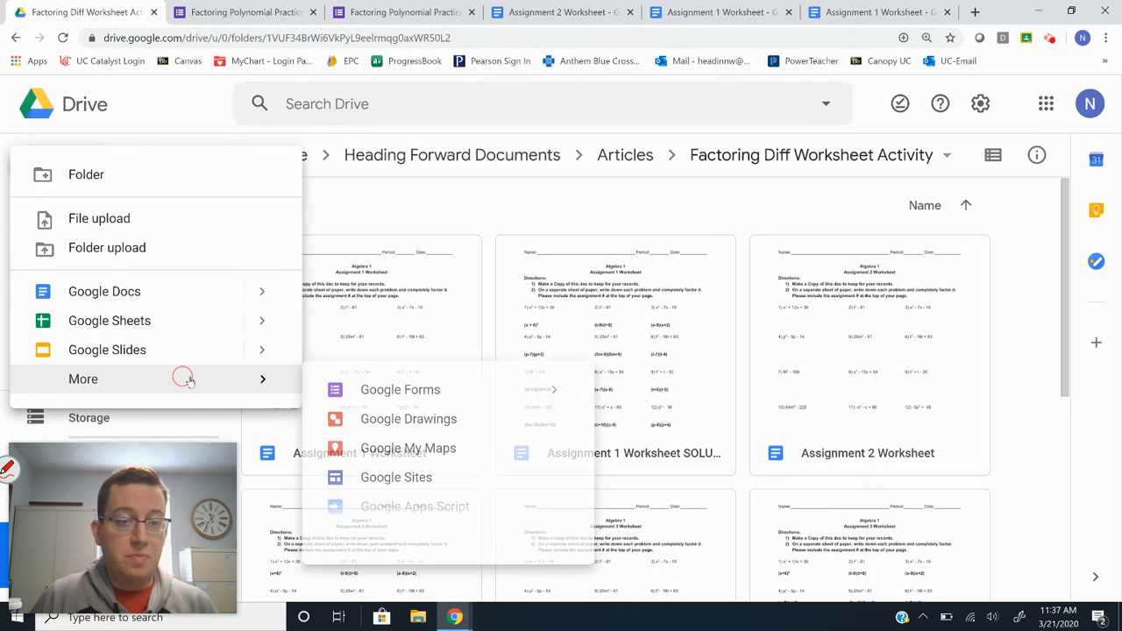
pyautogui.click(372, 391)
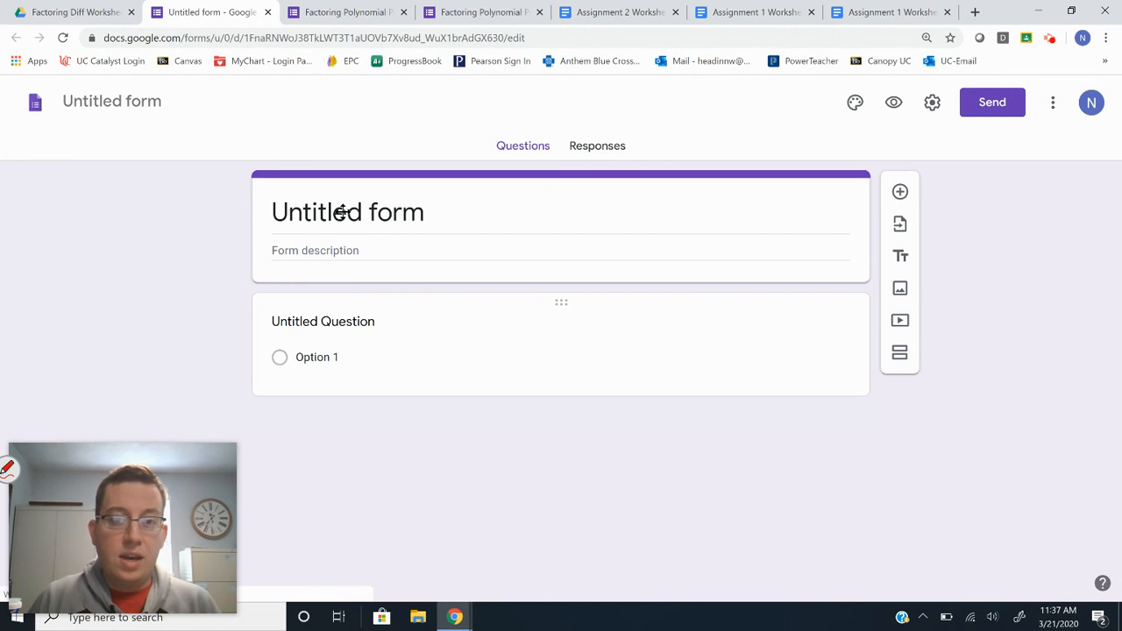
# Step: Set the form's title to "Differentiation Form"
pyautogui.click(343, 211)
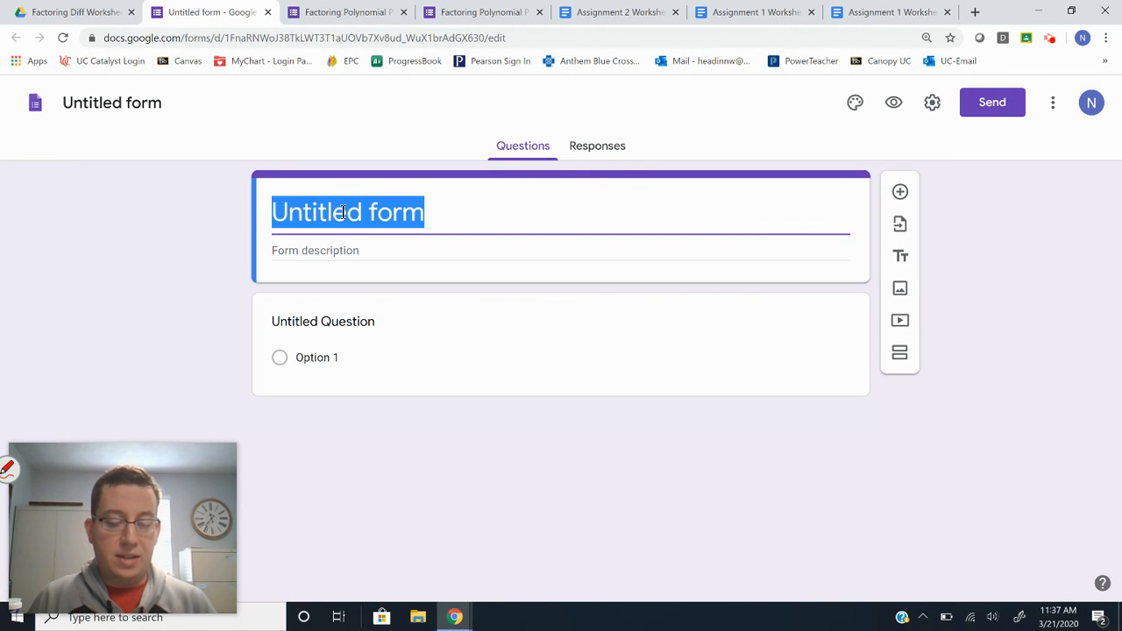
pyautogui.write('D')
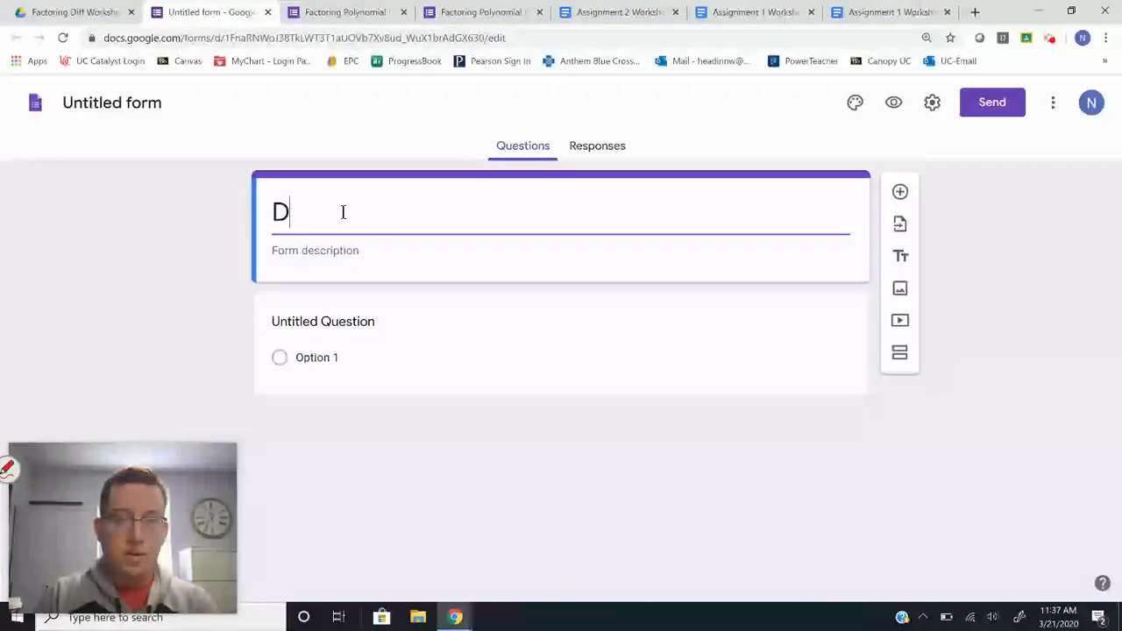
pyautogui.write('ifferentiation Form')
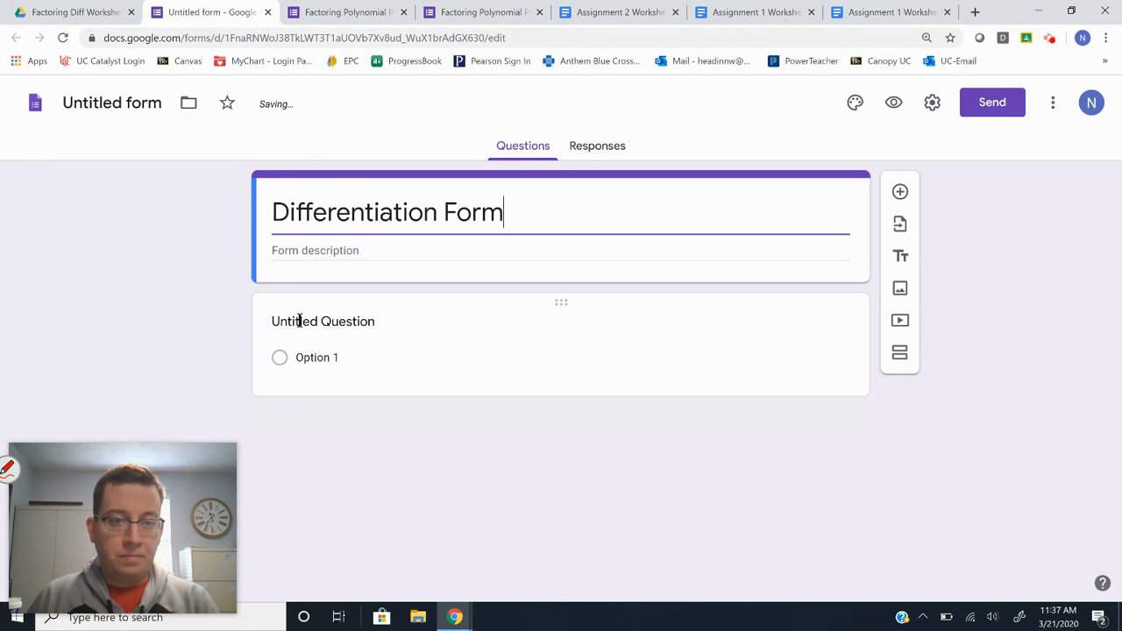
pyautogui.click(209, 314)
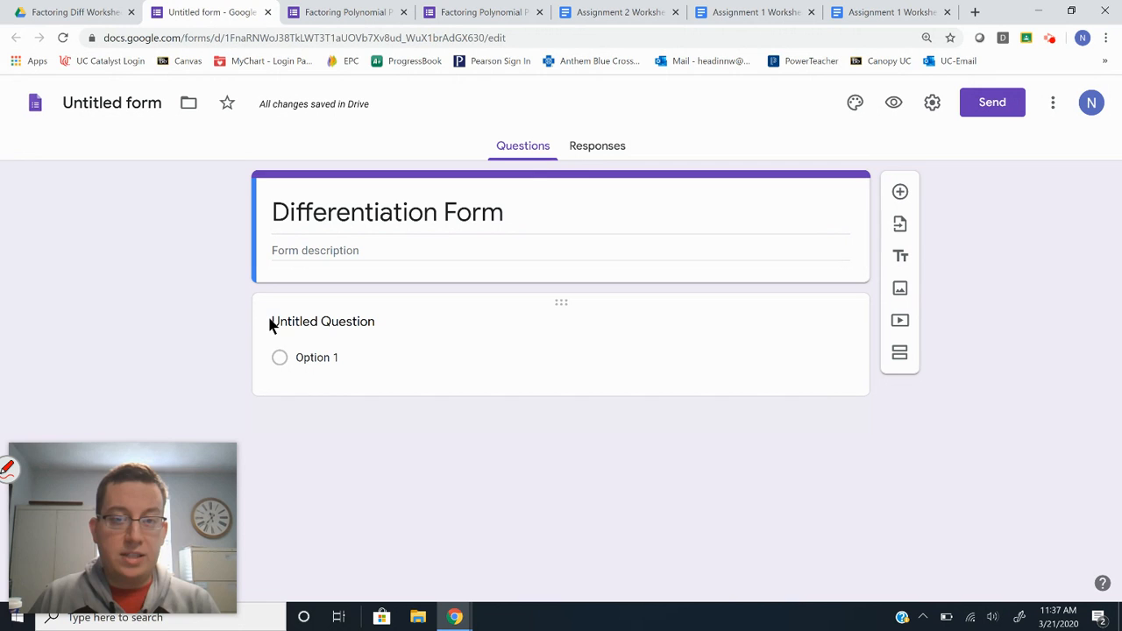
# Step: Add three new sections to the form after the section with the untitled question
pyautogui.click(463, 368)
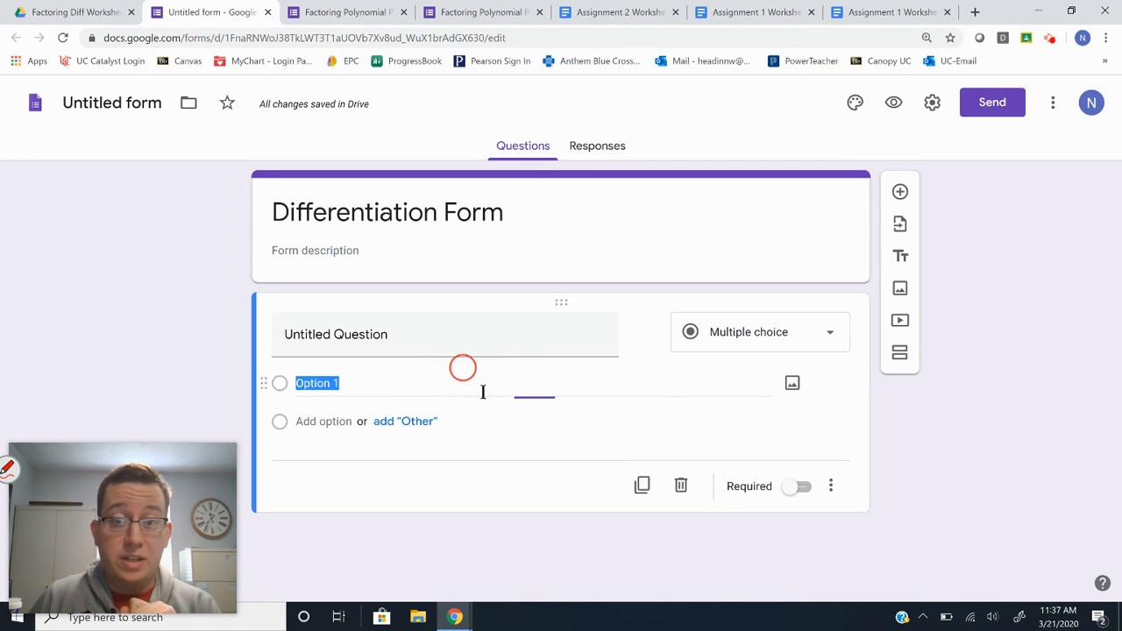
pyautogui.click(827, 551)
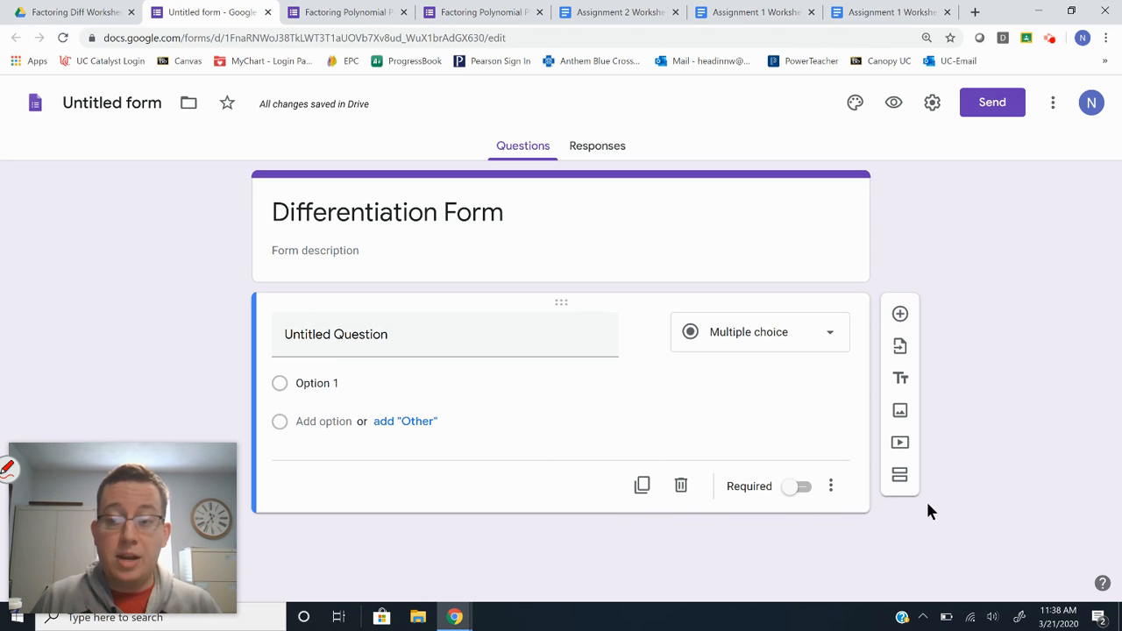
pyautogui.click(899, 475)
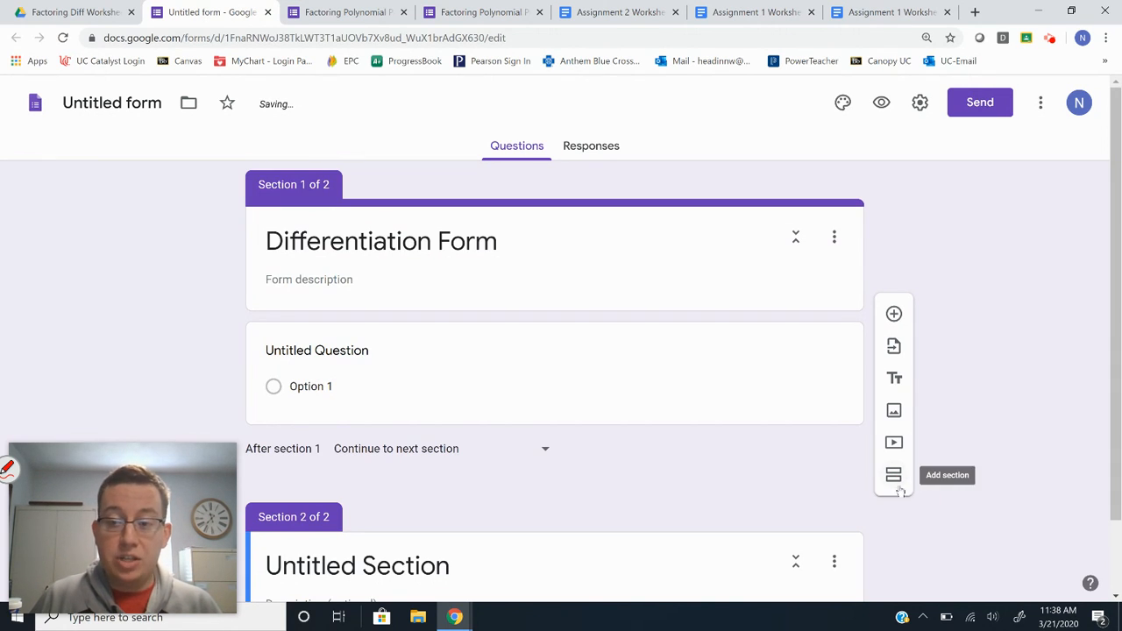
pyautogui.moveTo(927, 476); pyautogui.dragTo(904, 484)
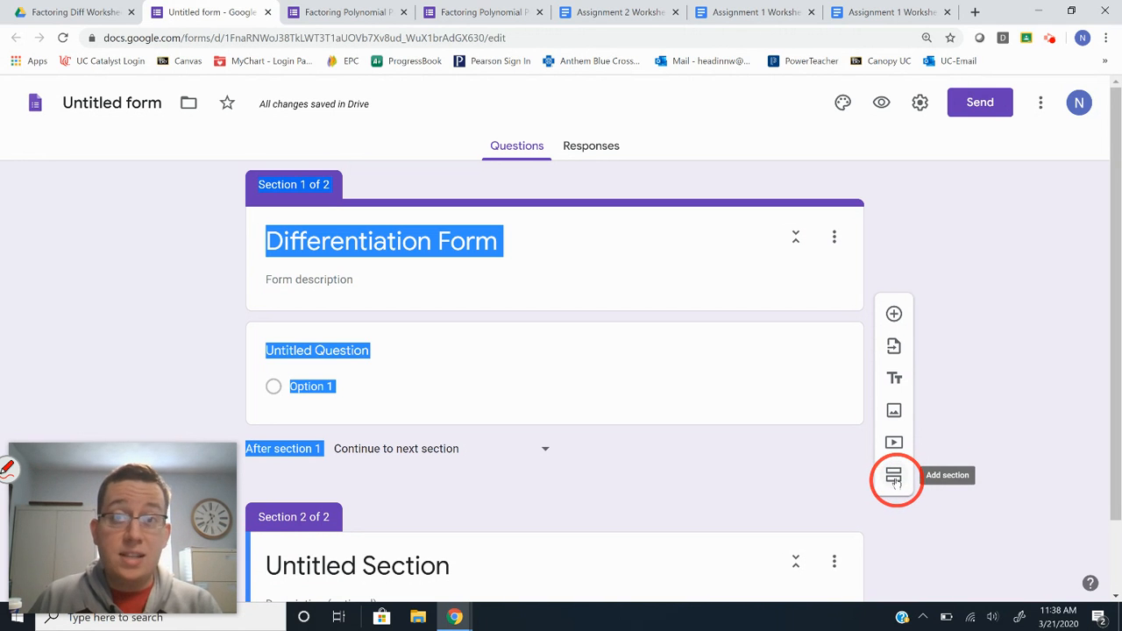
pyautogui.click(895, 478)
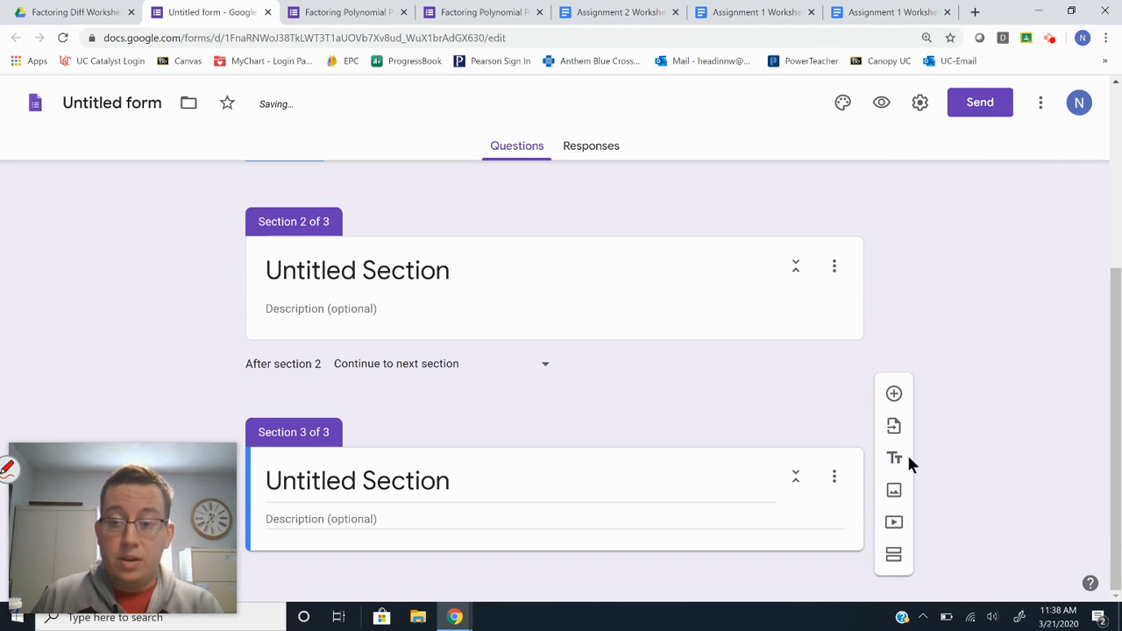
pyautogui.click(901, 580)
pyautogui.scroll(3, 745, 497)
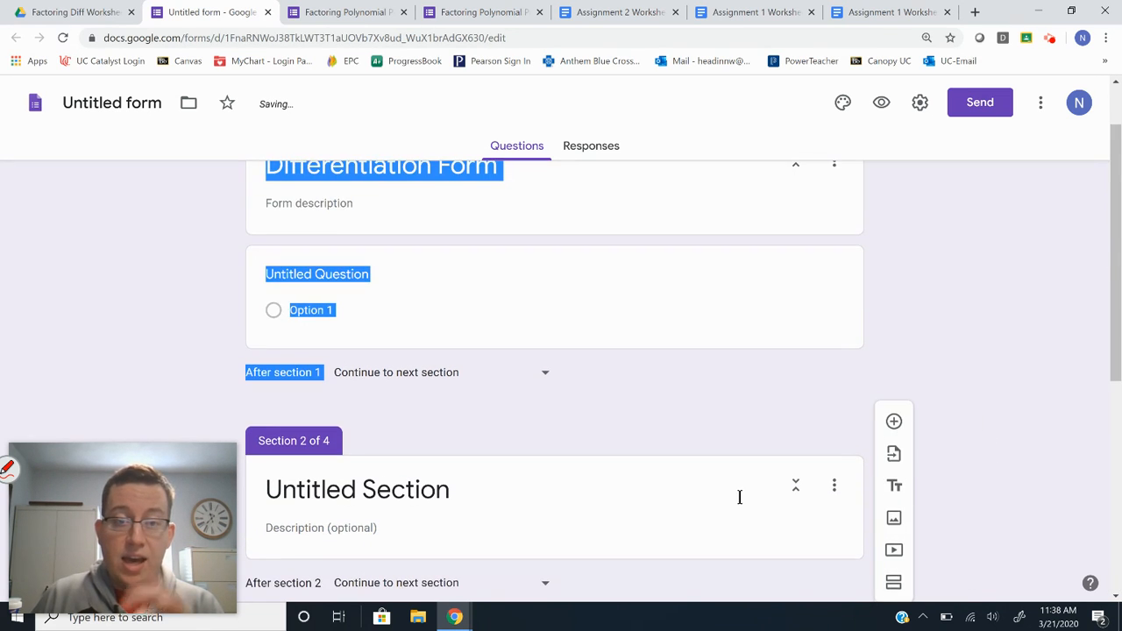
pyautogui.click(187, 379)
# Step: Title the form's second section "Assignment 1"
pyautogui.scroll(-2, 200, 392)
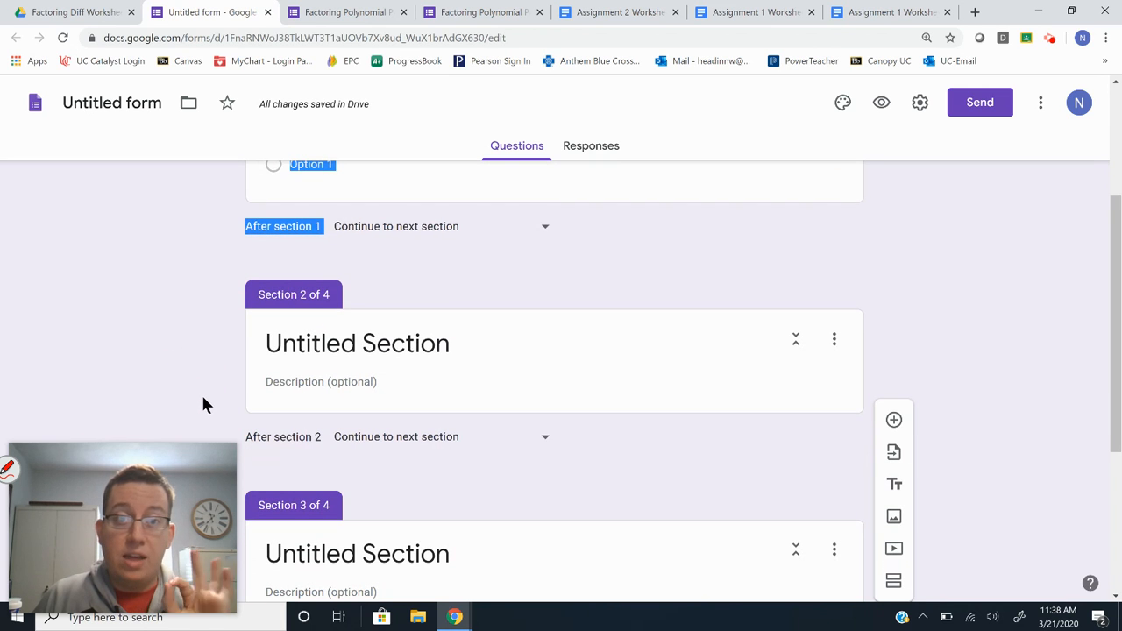
pyautogui.click(307, 355)
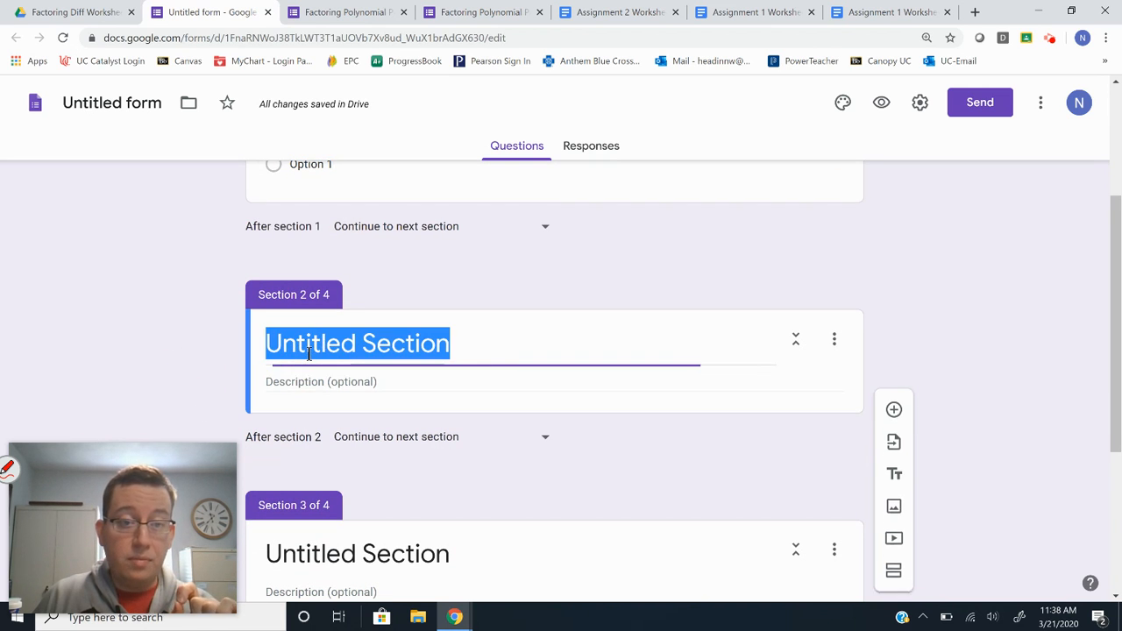
pyautogui.write('Assignment 1')
# Step: Title the form's third section "Assignment 2"
pyautogui.scroll(-2, 305, 361)
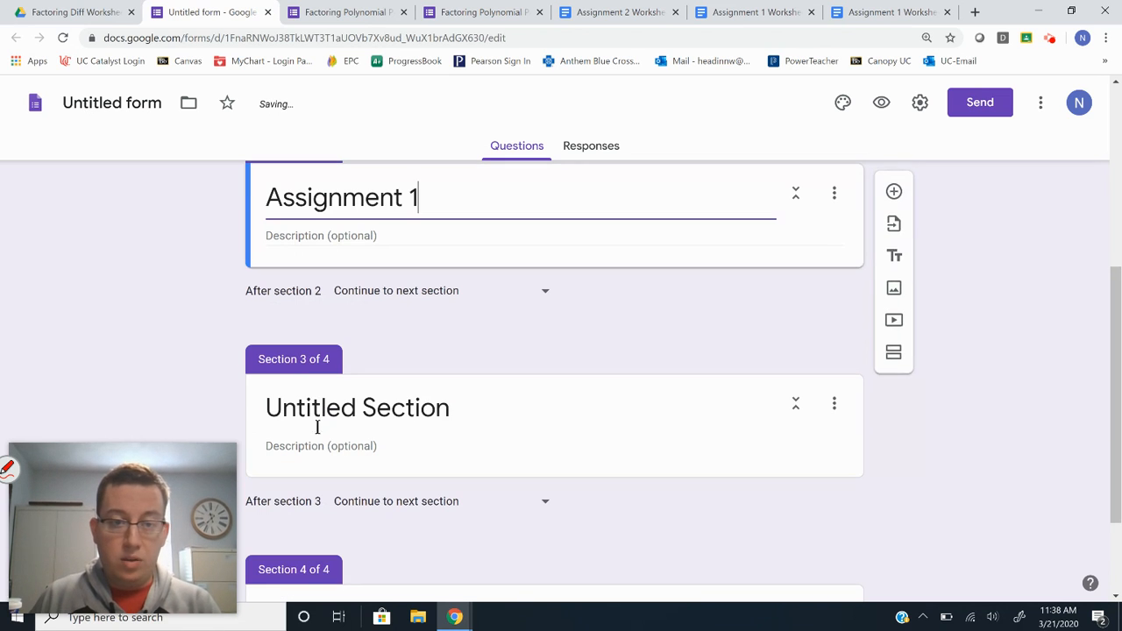
pyautogui.click(294, 409)
pyautogui.write('Assign')
pyautogui.write('mne')
pyautogui.press('BackSpace')
pyautogui.press('BackSpace')
pyautogui.write('ent 2')
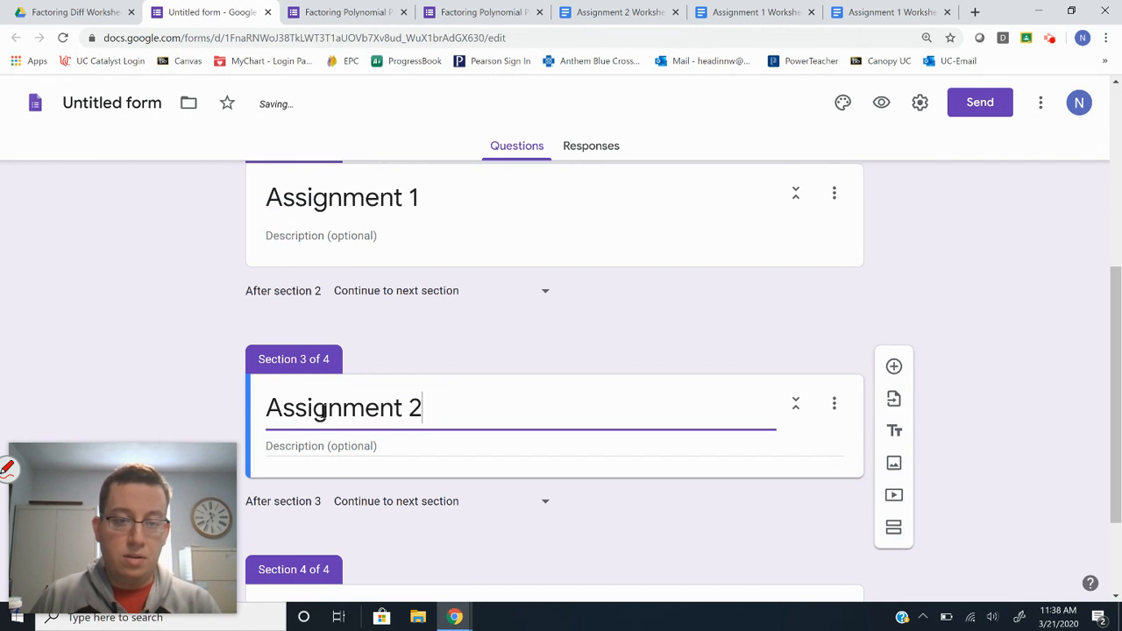
# Step: Title the form's fourth section "Assignment 3"
pyautogui.scroll(-2, 323, 411)
pyautogui.click(337, 480)
pyautogui.write('Assignmne')
pyautogui.press('BackSpace')
pyautogui.press('BackSpace')
pyautogui.write('ent ')
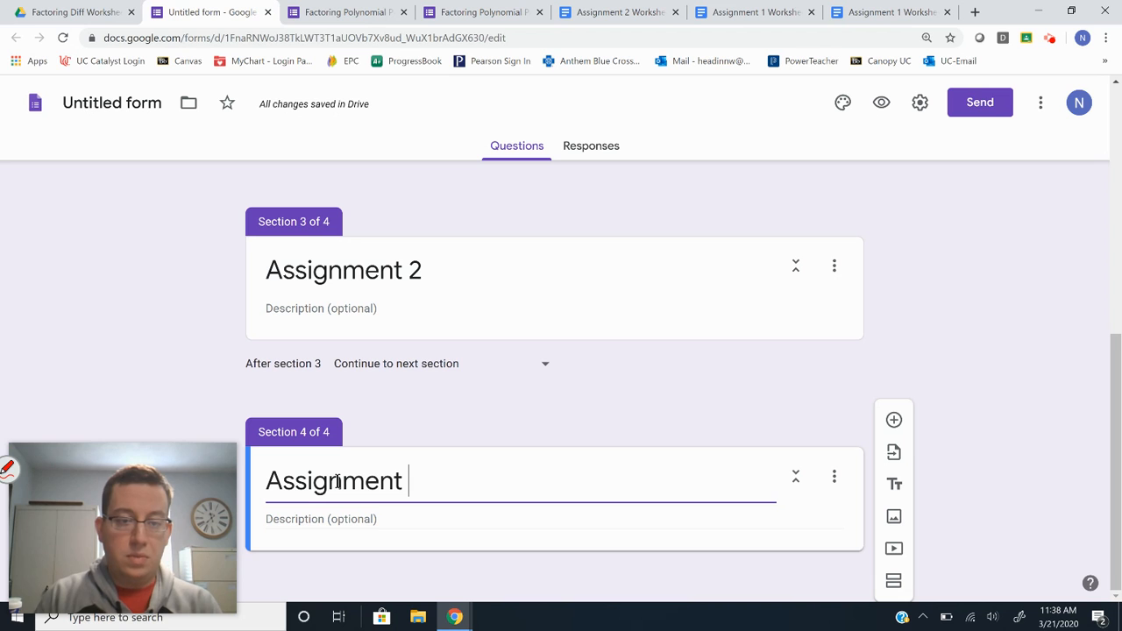
pyautogui.write('3')
pyautogui.click(155, 329)
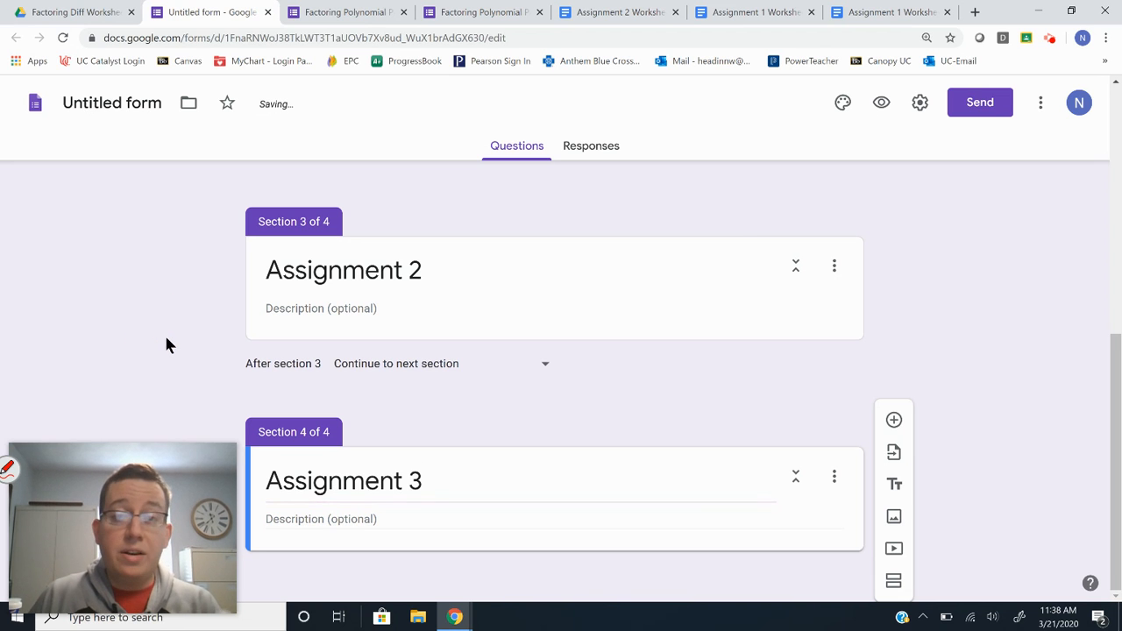
# Step: Enter "Complete the following assignment." as the description of the Assignment 1 section, followed by a new line
pyautogui.scroll(3, 169, 348)
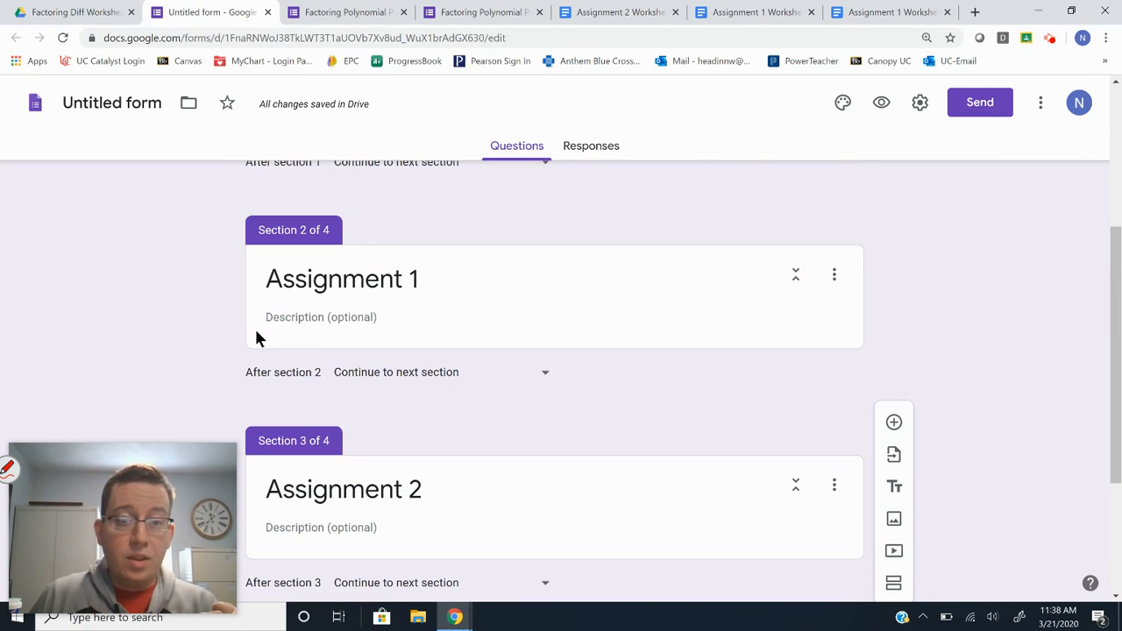
pyautogui.click(281, 321)
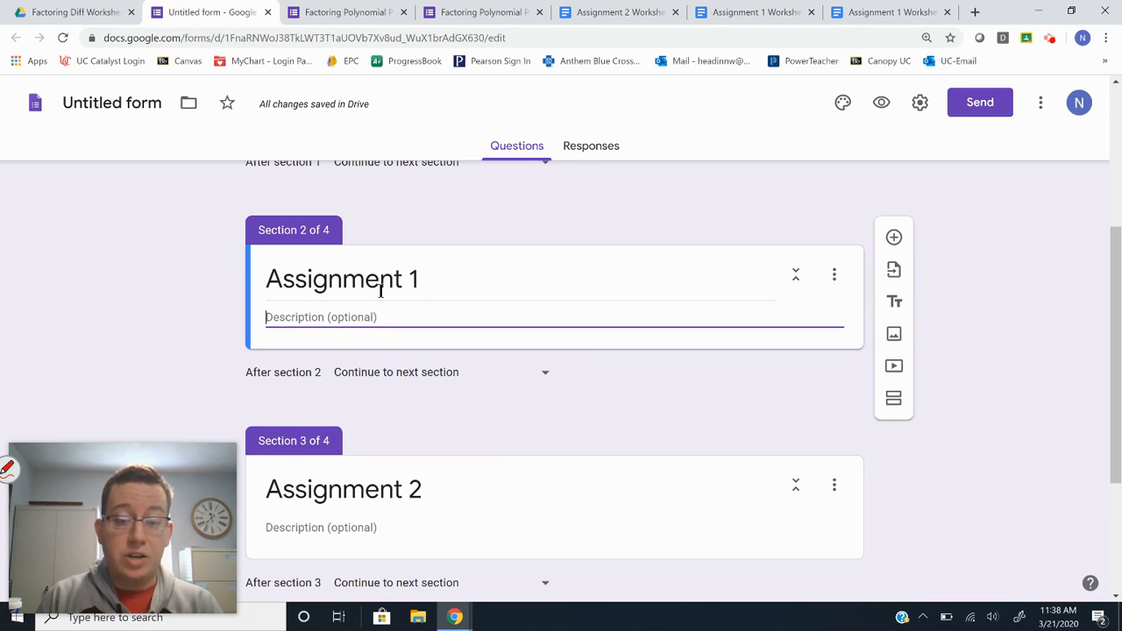
pyautogui.write('Complete the foll')
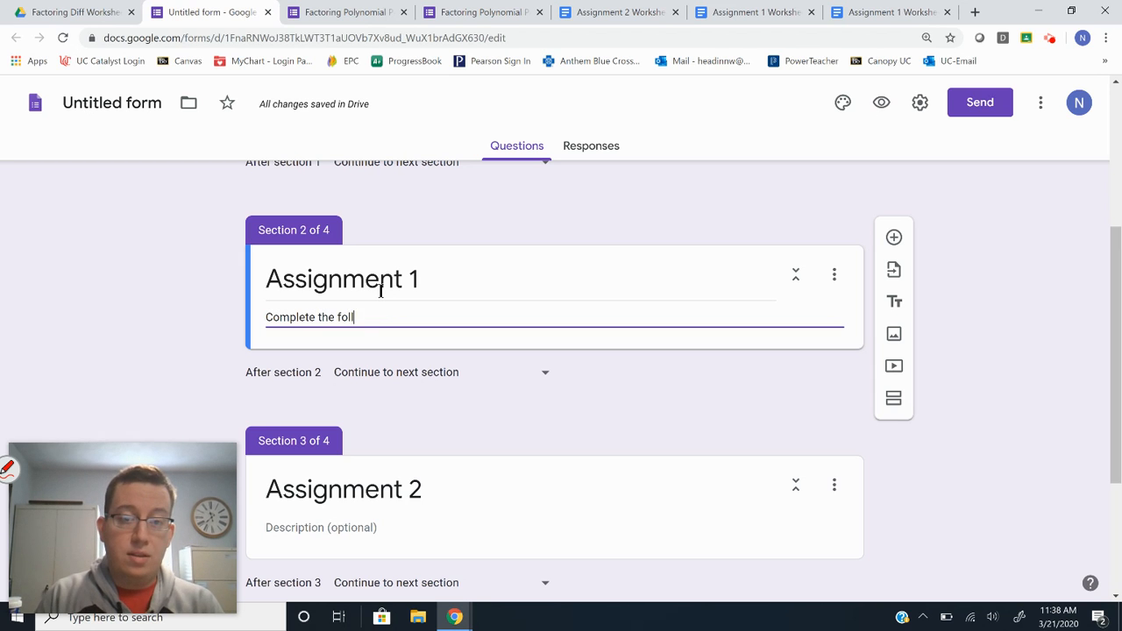
pyautogui.write('owing assignemnt')
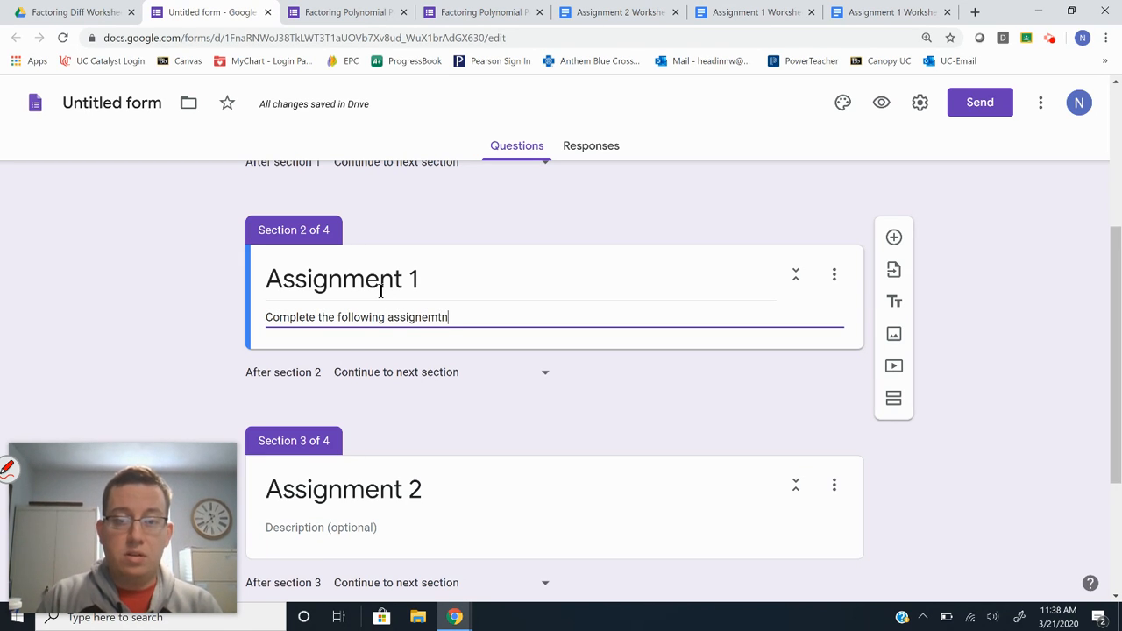
pyautogui.press('BackSpace')
pyautogui.press('BackSpace')
pyautogui.press('BackSpace')
pyautogui.press('BackSpace')
pyautogui.write('ment')
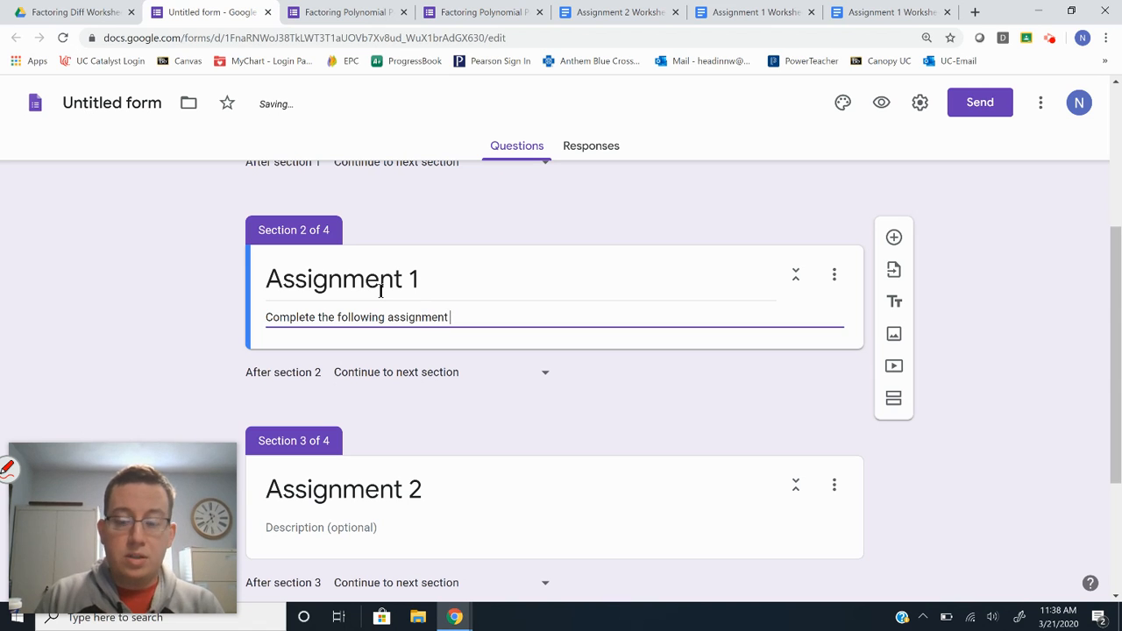
pyautogui.write('.')
pyautogui.press('Return')
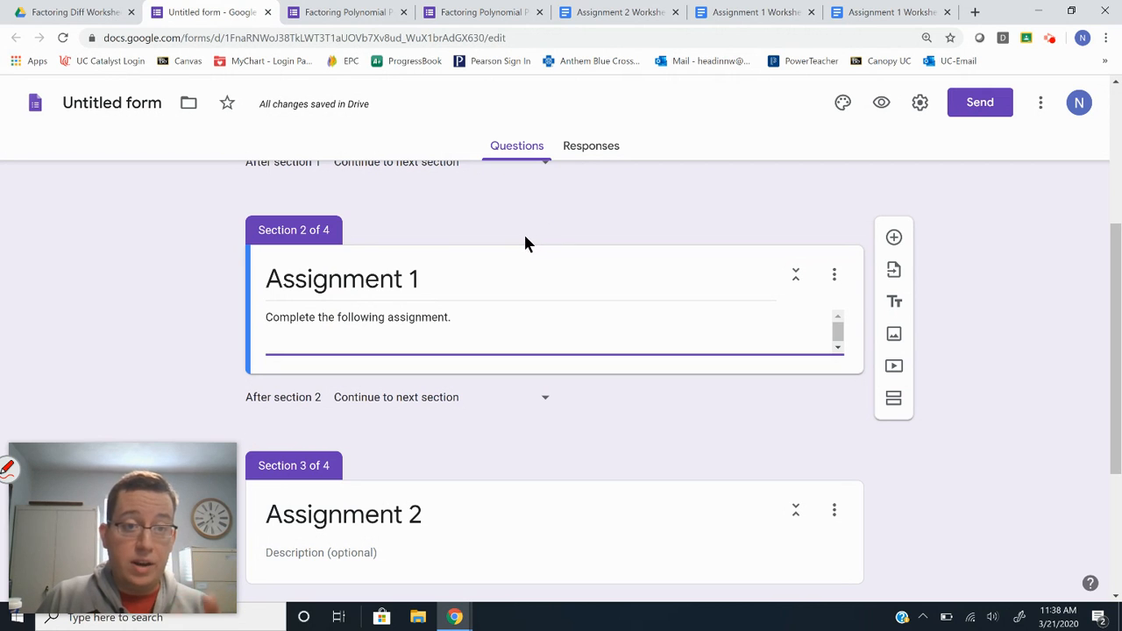
# Step: Copy the shareable link of the Assignment 1 Worksheet document and paste it below the text in the Assignment 1 section's description
pyautogui.click(733, 14)
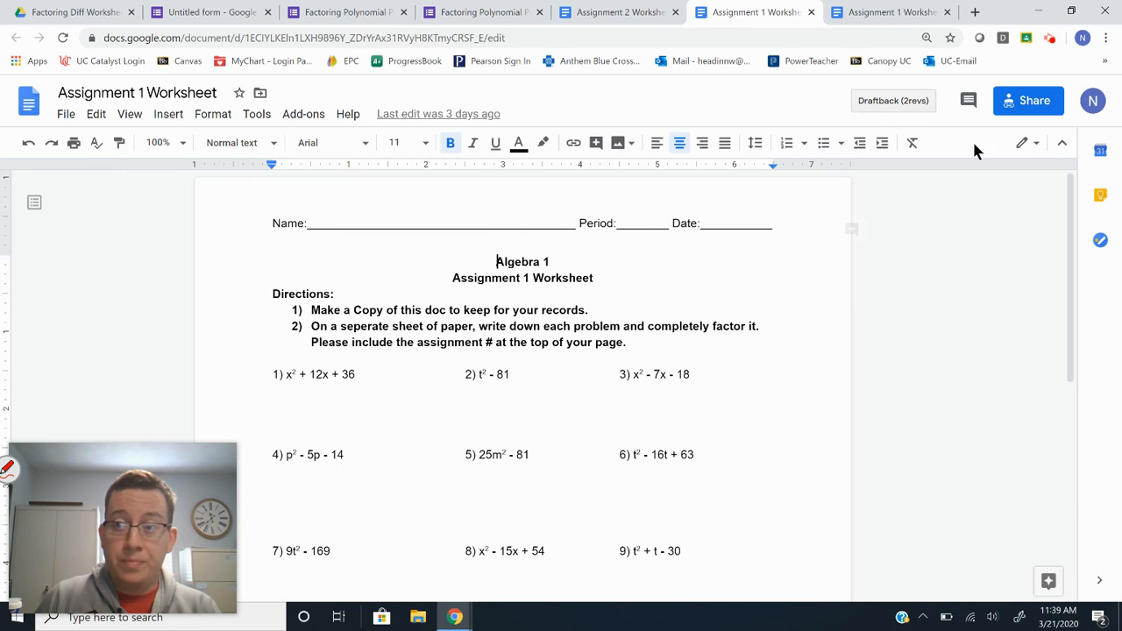
pyautogui.click(1001, 111)
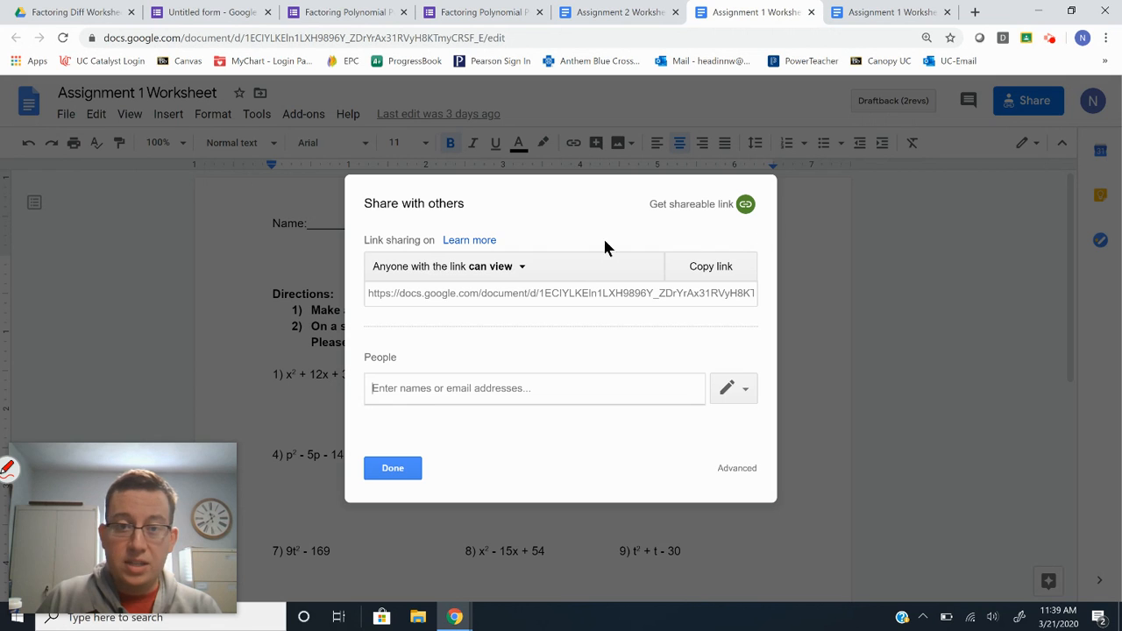
pyautogui.click(711, 268)
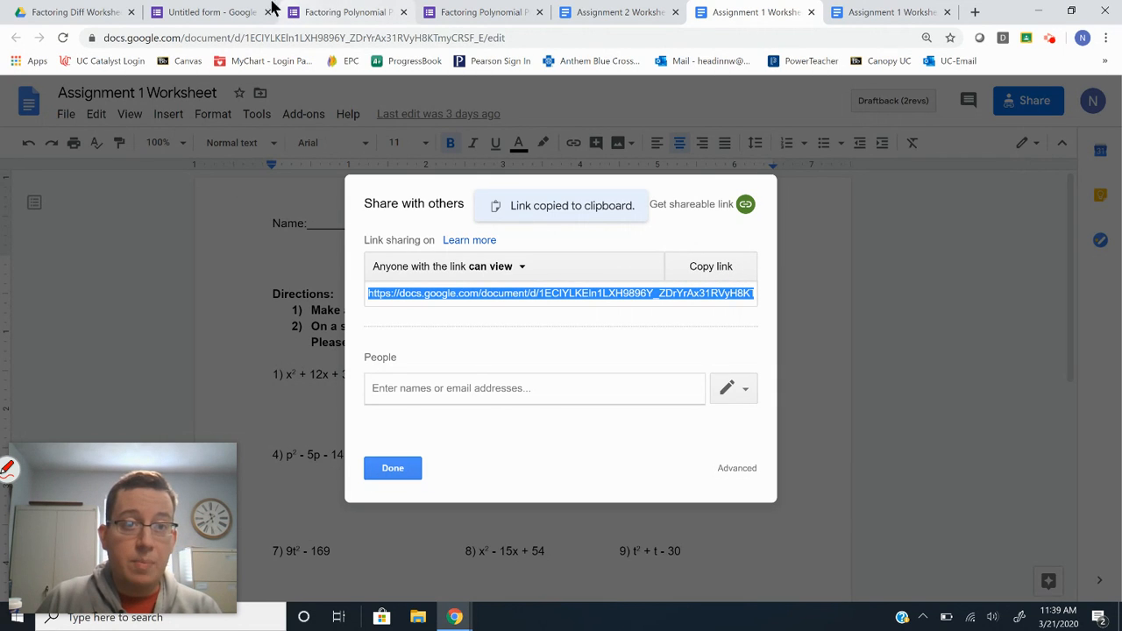
pyautogui.click(232, 13)
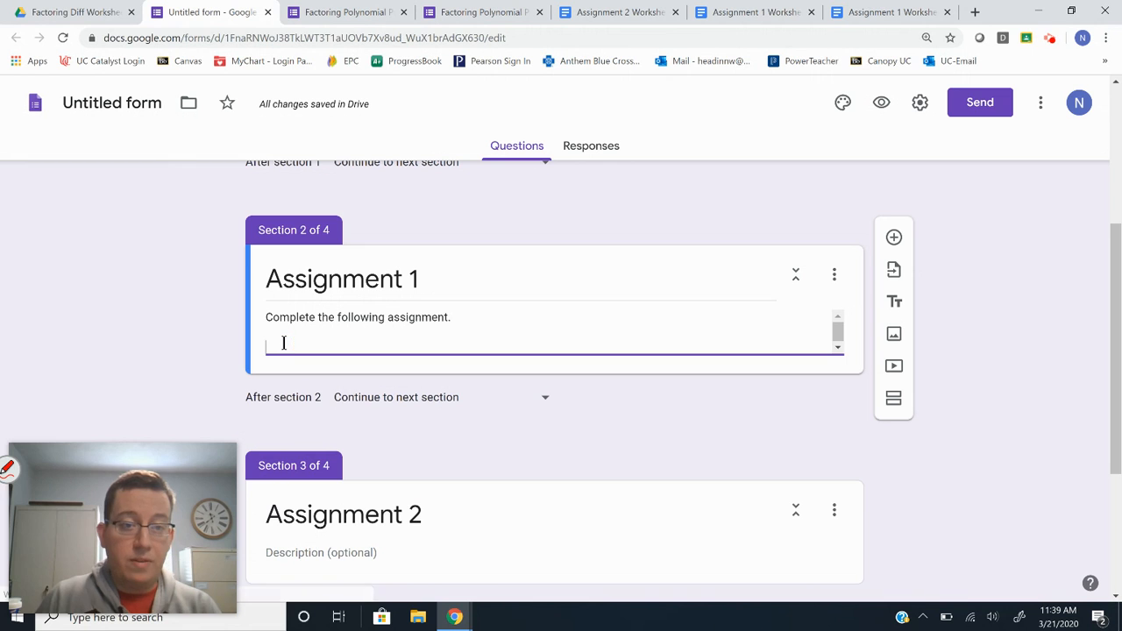
pyautogui.hotkey('ctrl', 'v')
pyautogui.click(194, 321)
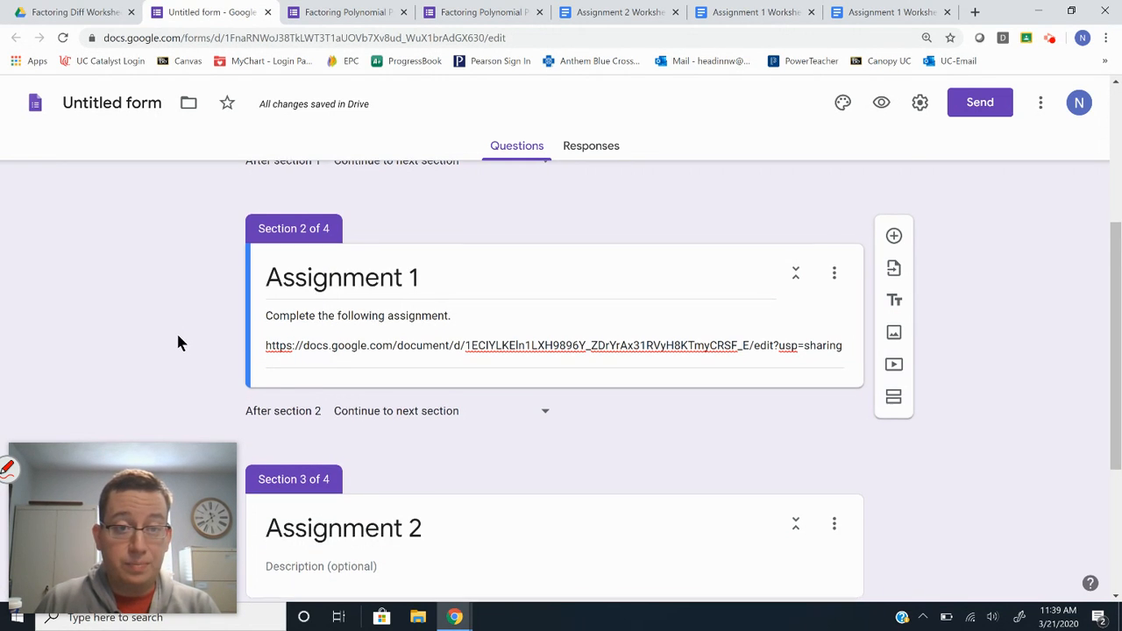
# Step: Enter "Complete the following assignment." as the description of the Assignment 2 section, followed by a new line
pyautogui.scroll(-2, 245, 394)
pyautogui.click(311, 424)
pyautogui.write('A')
pyautogui.press('BackSpace')
pyautogui.write('Complete the following assig')
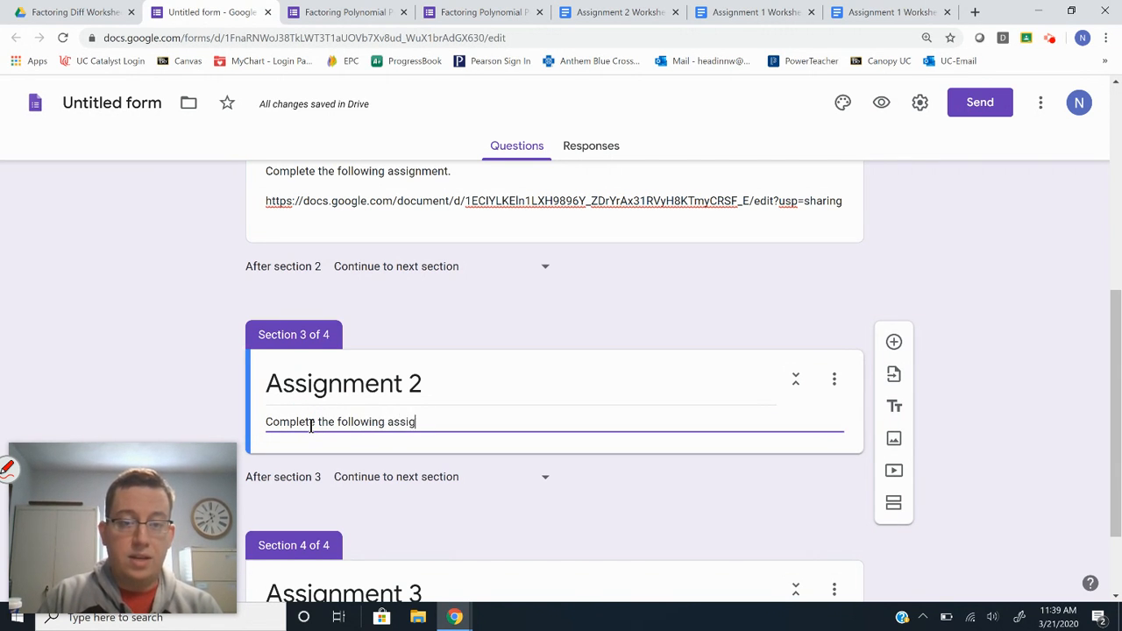
pyautogui.write('nment .')
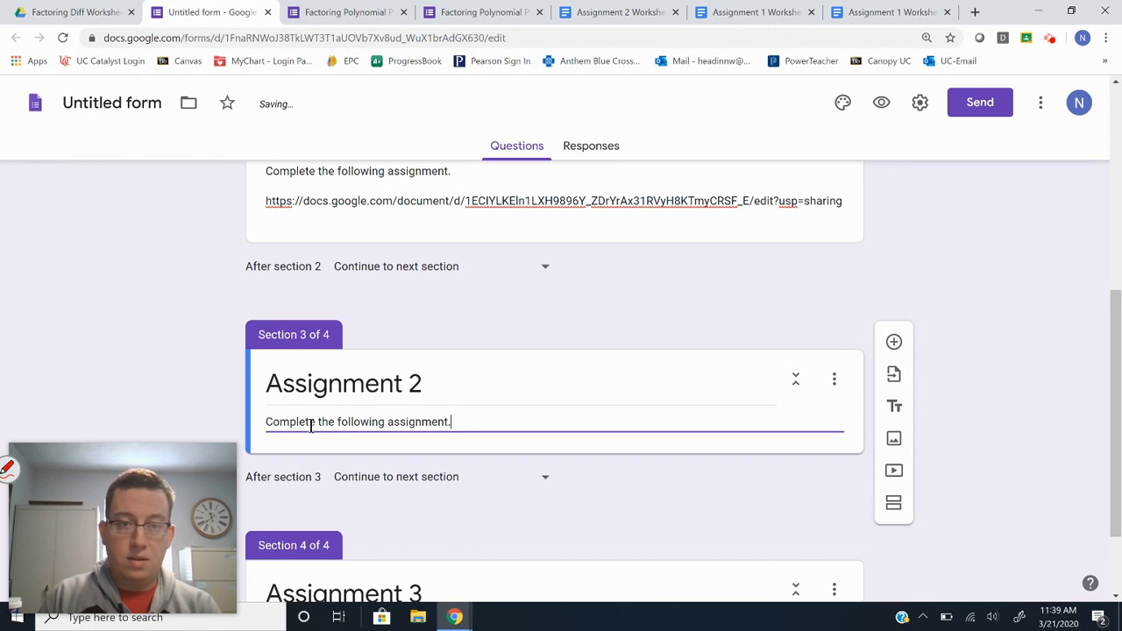
pyautogui.press('Return')
# Step: Copy the shareable link of the Assignment 2 Worksheet document and paste it below the text in the Assignment 2 section's description
pyautogui.click(603, 12)
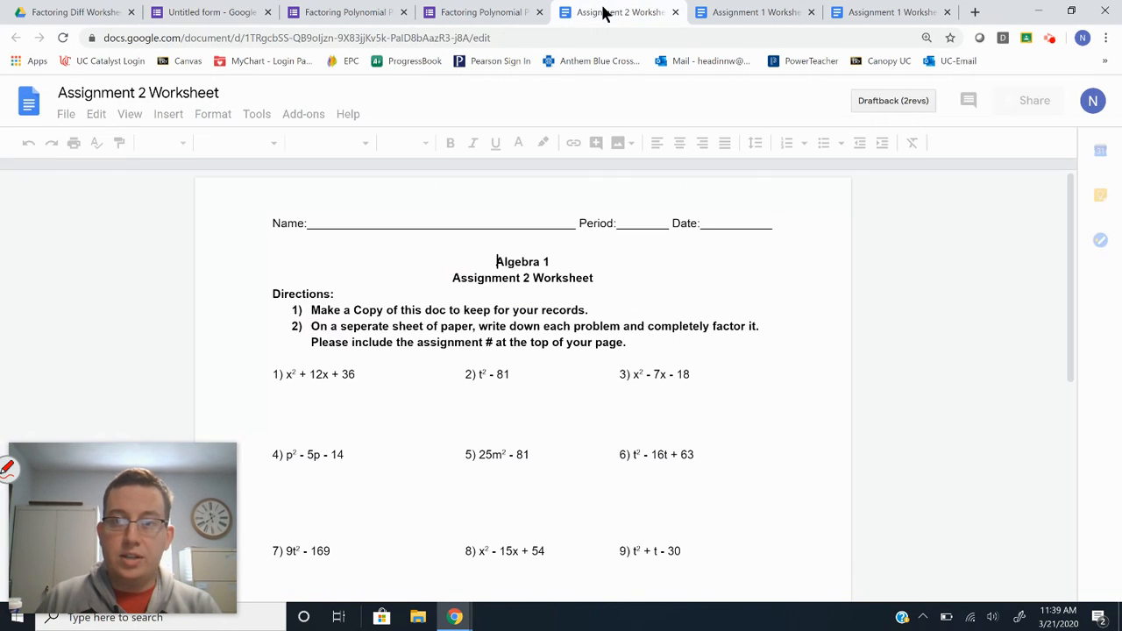
pyautogui.click(1041, 107)
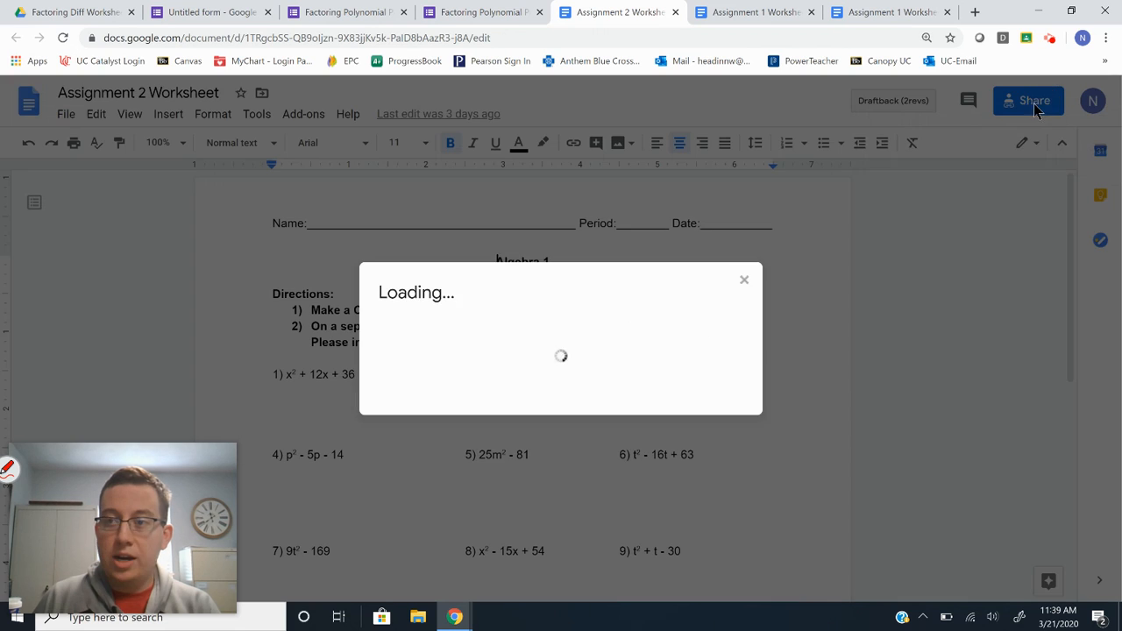
pyautogui.click(710, 266)
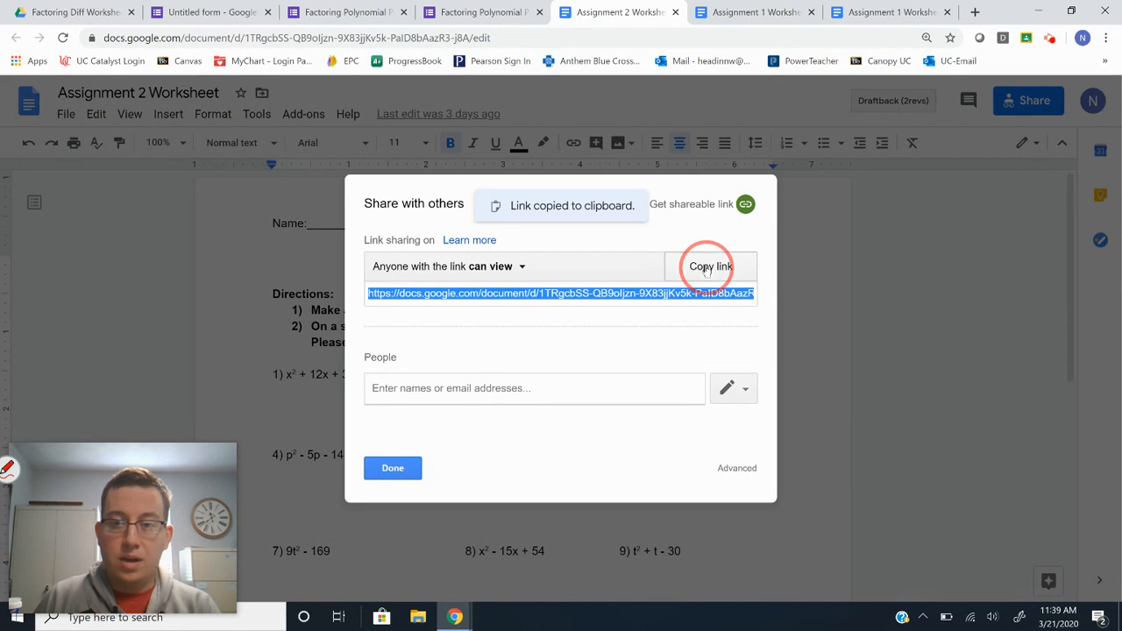
pyautogui.click(246, 10)
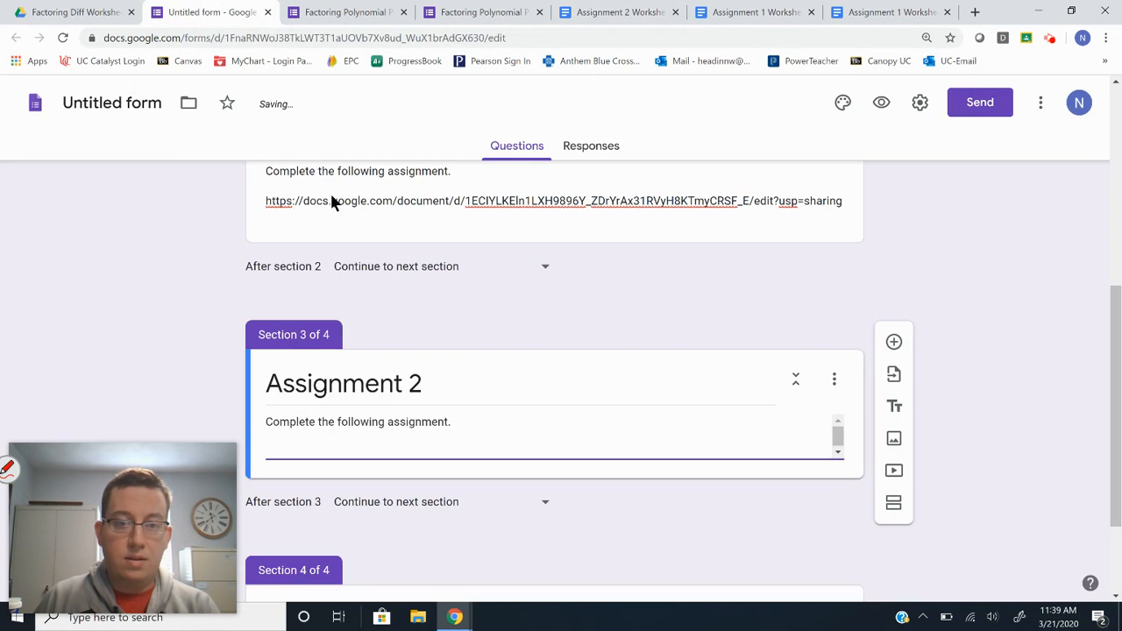
pyautogui.click(295, 446)
pyautogui.hotkey('ctrl', 'v')
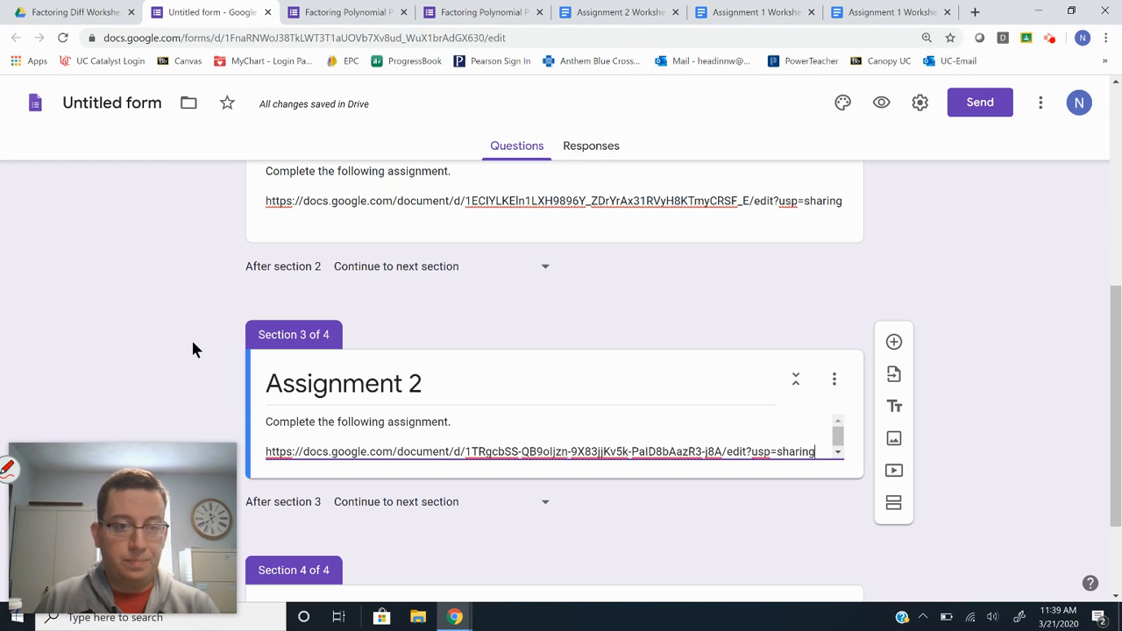
# Step: Review the form's sections from Assignment 3 back up to section 1 with the untitled question
pyautogui.scroll(-2, 263, 377)
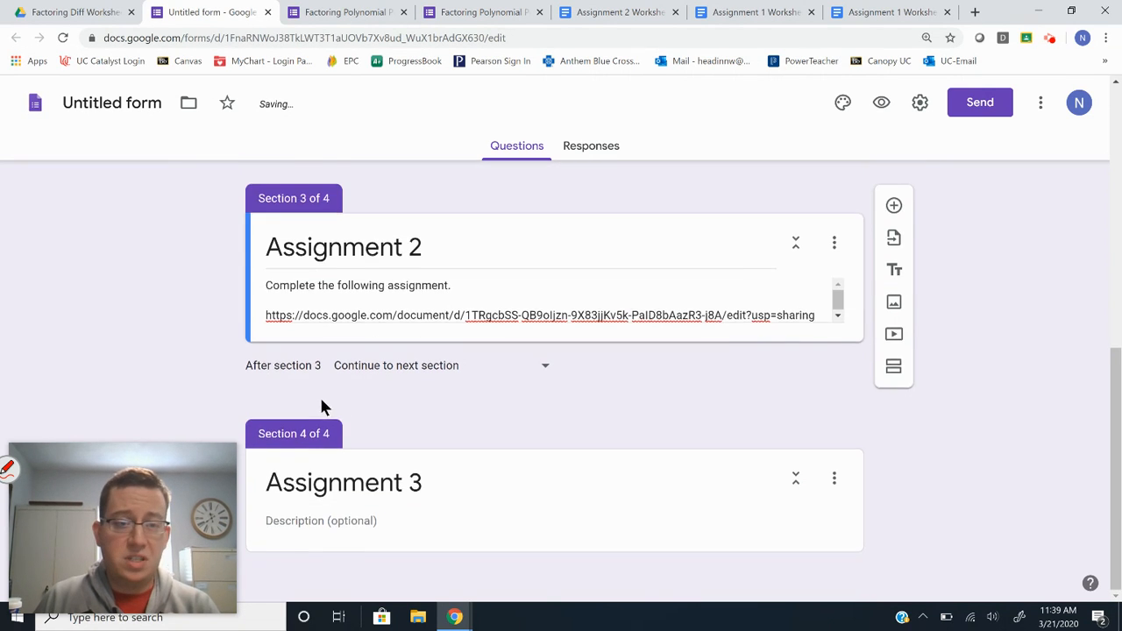
pyautogui.scroll(2, 321, 399)
pyautogui.scroll(1, 299, 377)
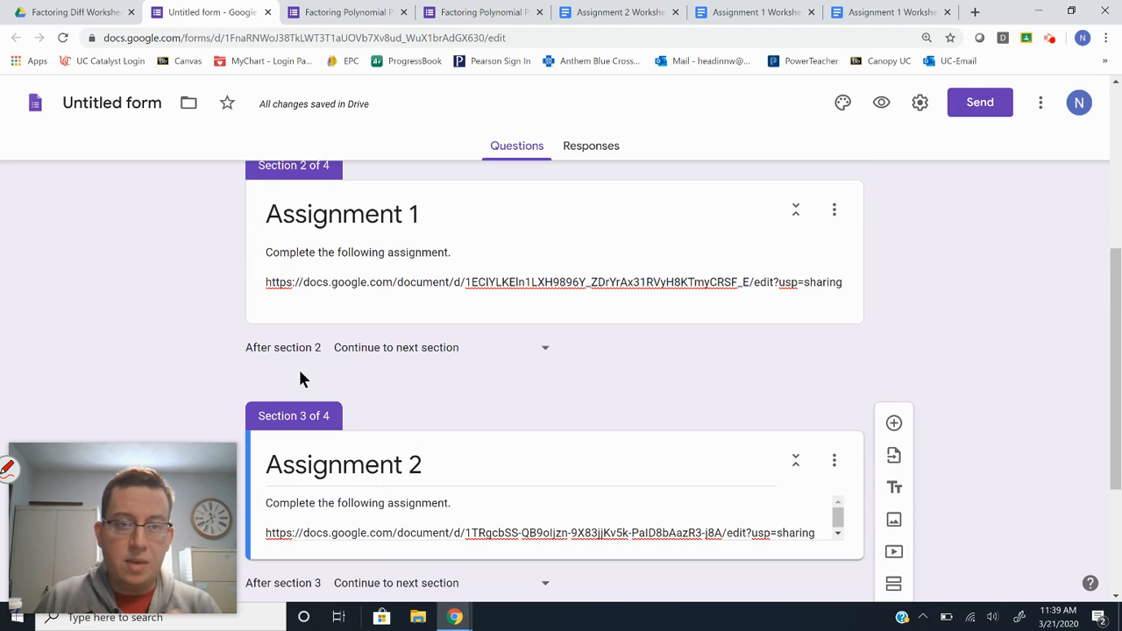
pyautogui.scroll(2, 206, 345)
pyautogui.scroll(3, 207, 344)
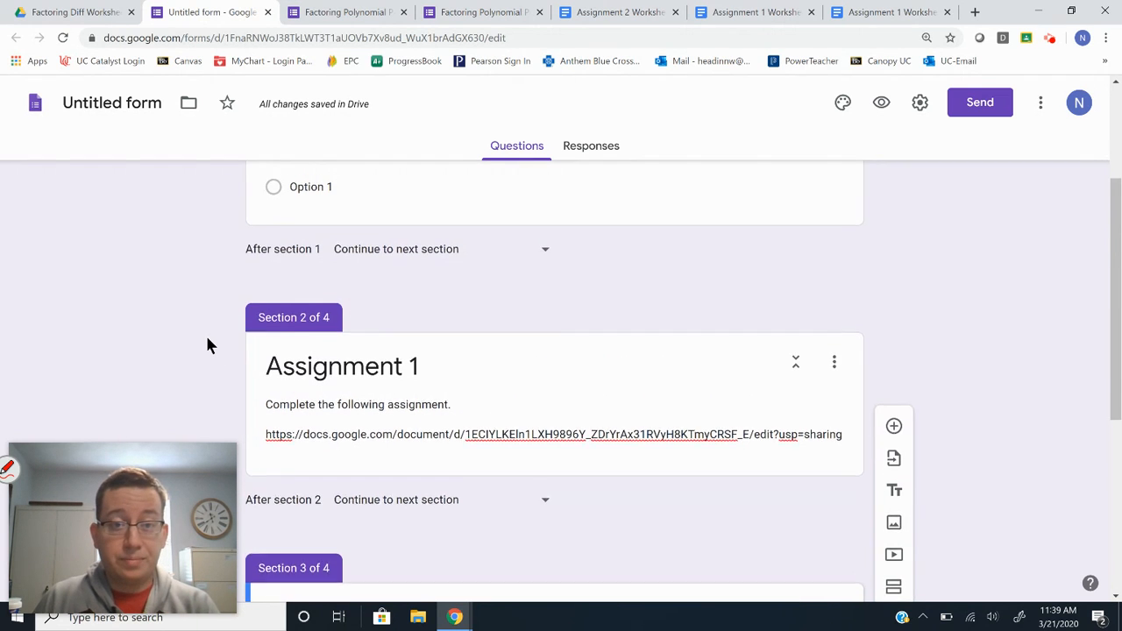
pyautogui.scroll(-1, 207, 344)
pyautogui.scroll(1, 207, 344)
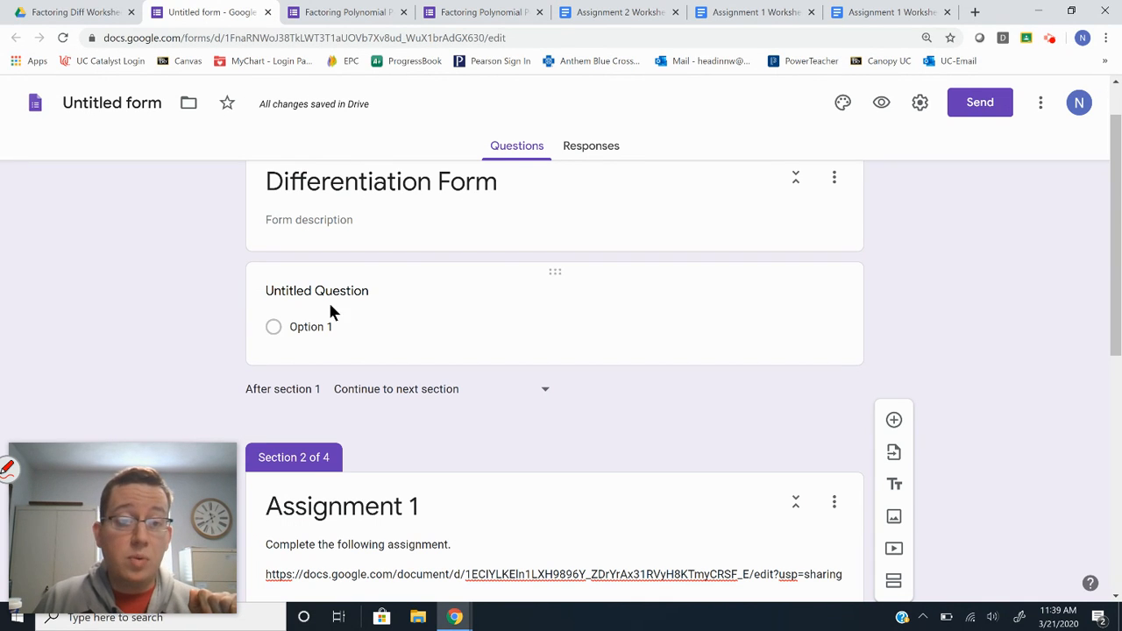
pyautogui.scroll(1, 419, 301)
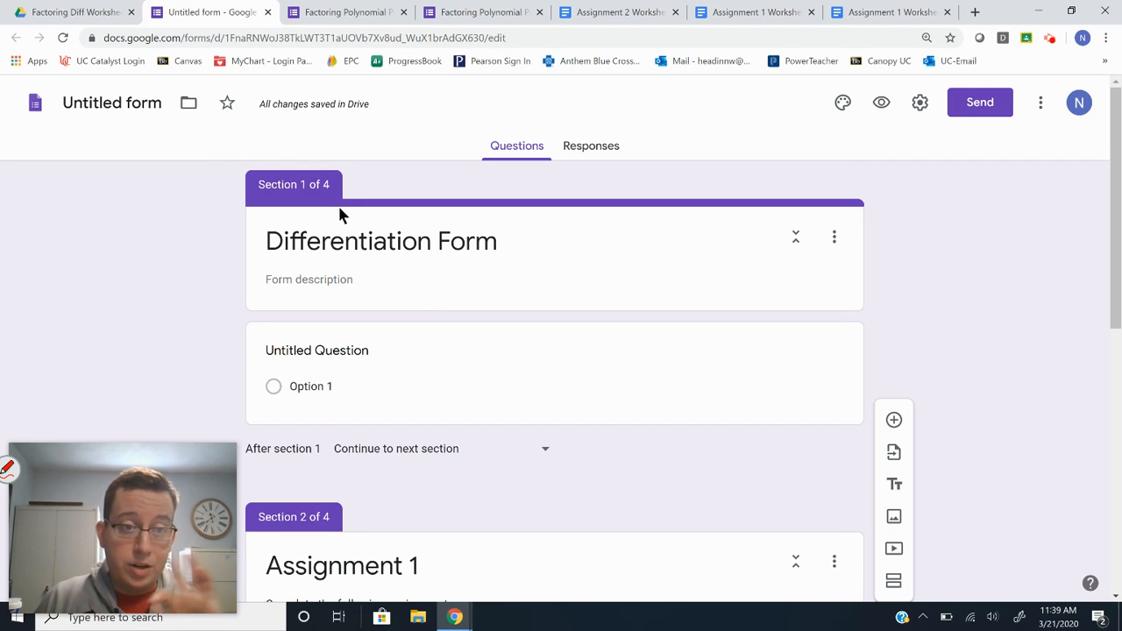
pyautogui.moveTo(249, 185); pyautogui.dragTo(342, 196)
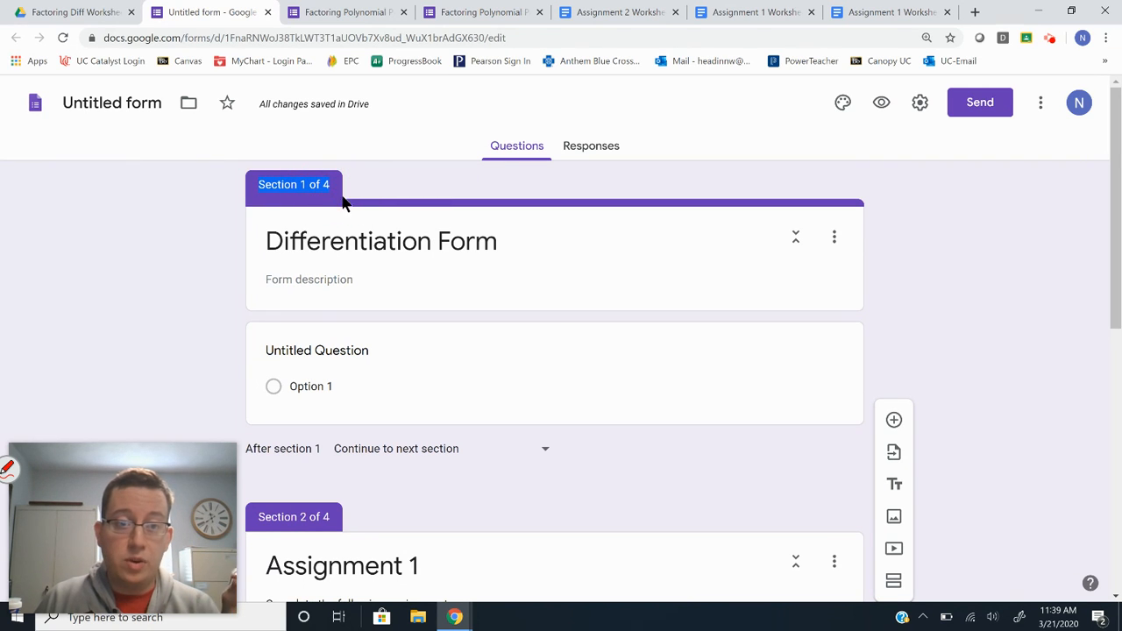
# Step: Change the untitled question in section 1 to "How confident are you in your factoring abilities?" and set its type to Multiple choice
pyautogui.click(333, 347)
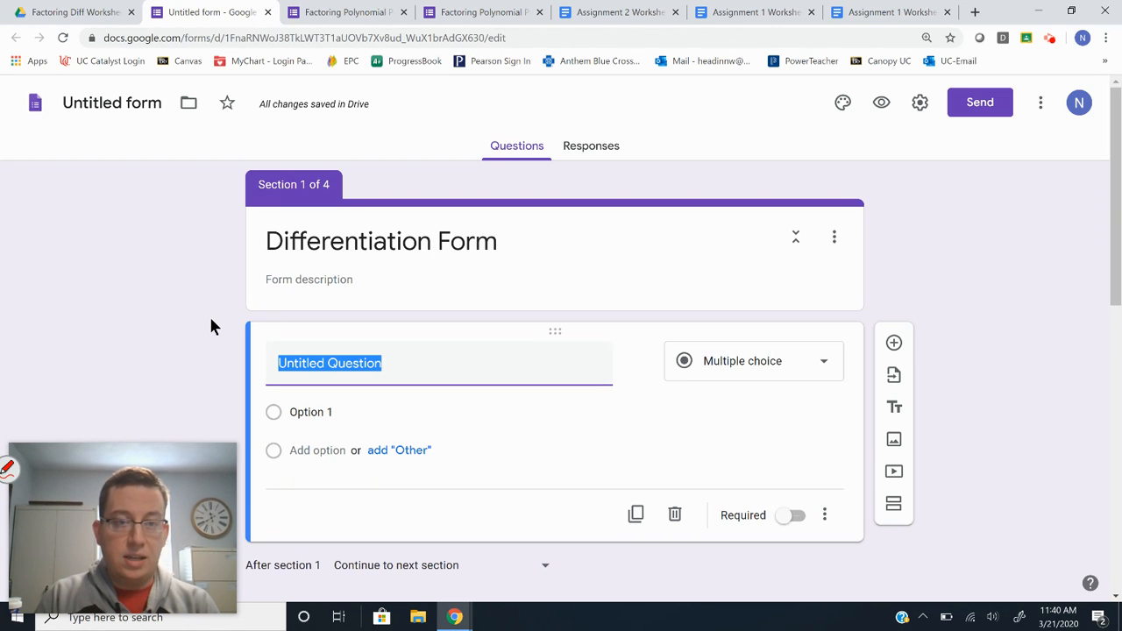
pyautogui.write('HOw')
pyautogui.press('BackSpace')
pyautogui.press('BackSpace')
pyautogui.write('ow confident a')
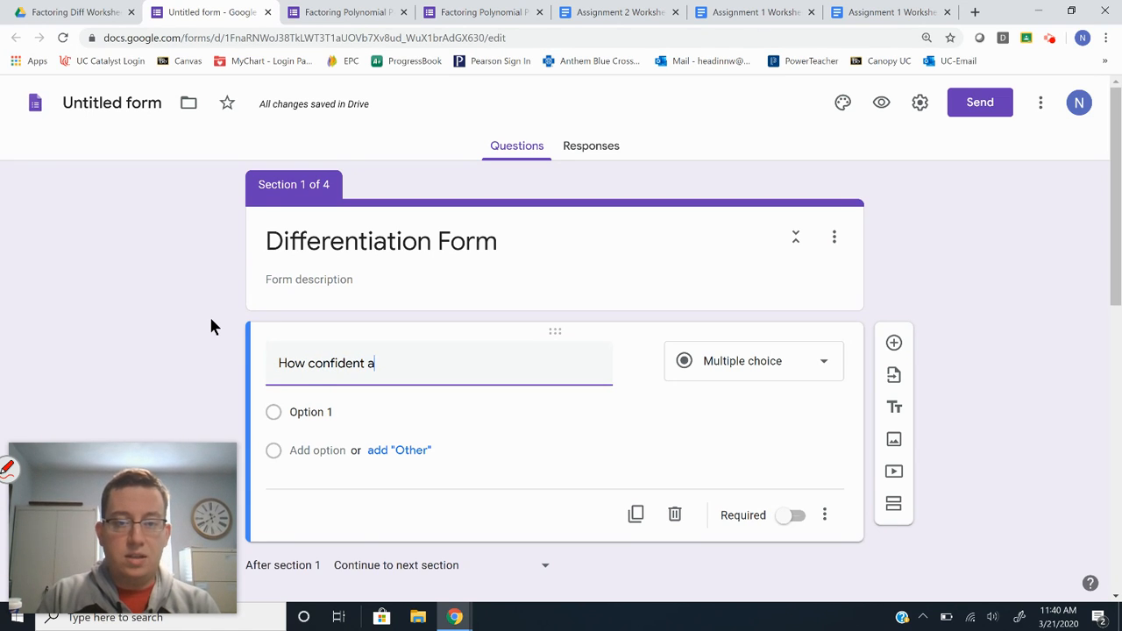
pyautogui.write('re you in your fac')
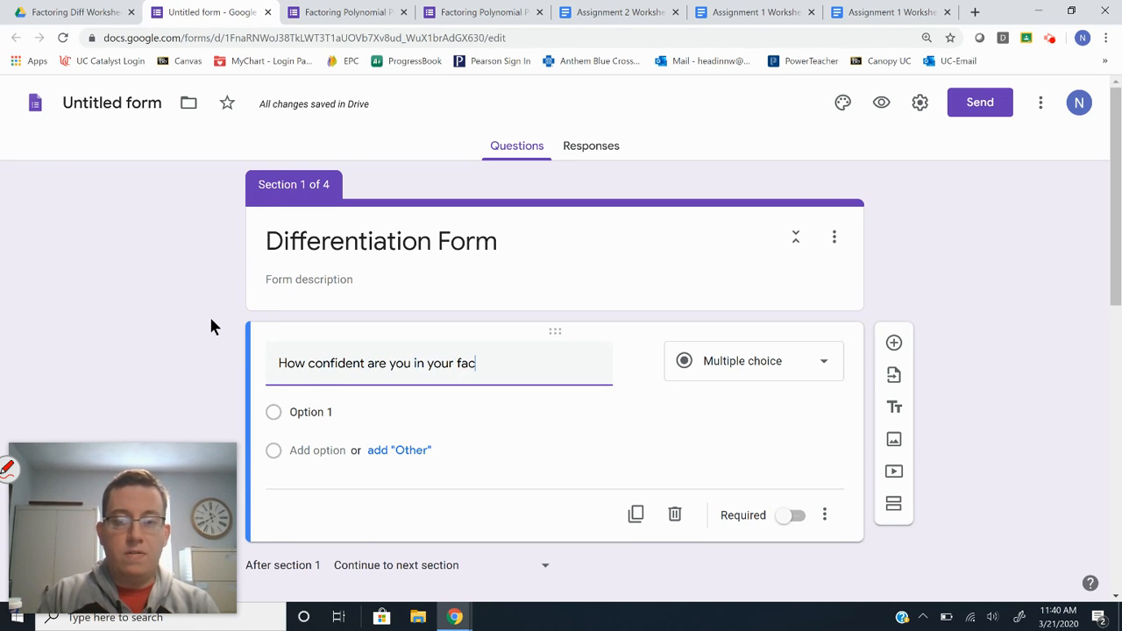
pyautogui.write('toring abili')
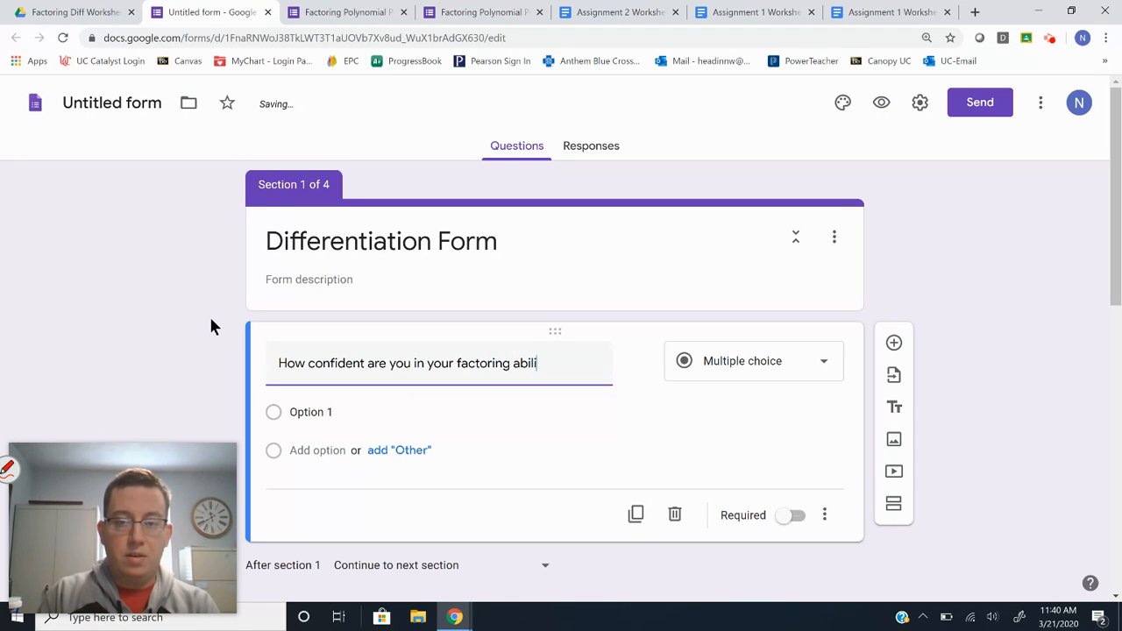
pyautogui.write('ties?')
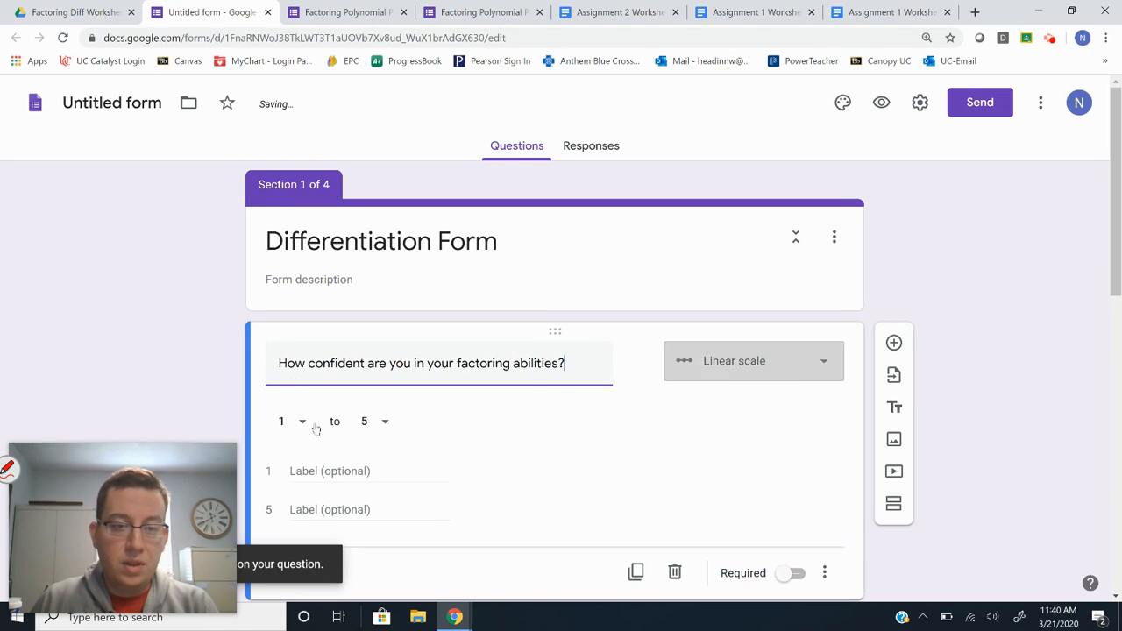
pyautogui.click(693, 370)
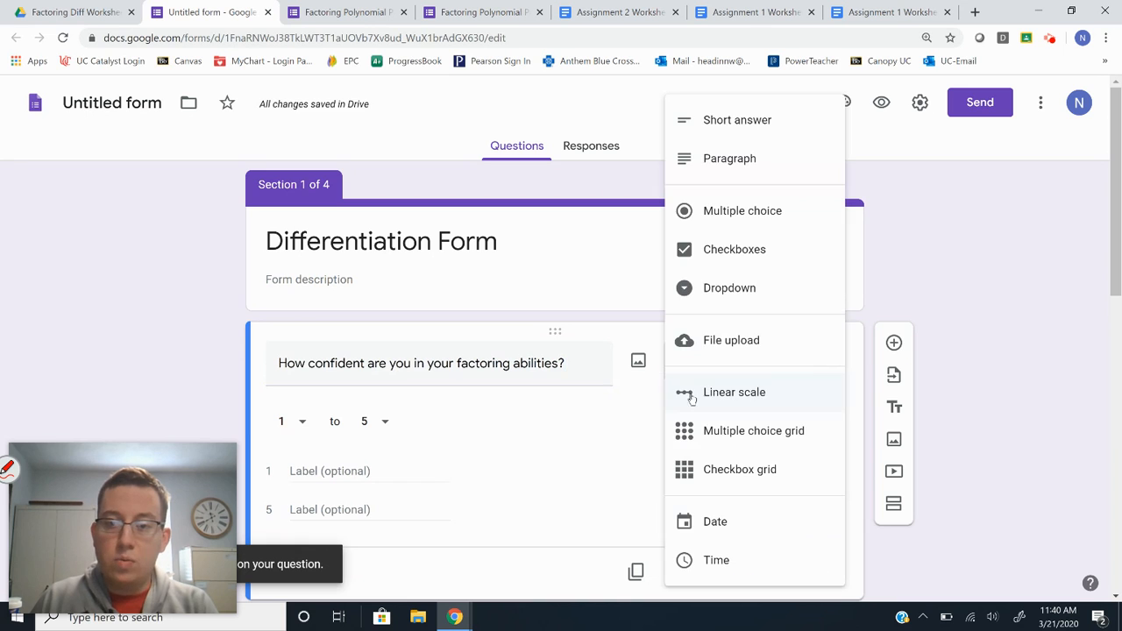
pyautogui.click(727, 217)
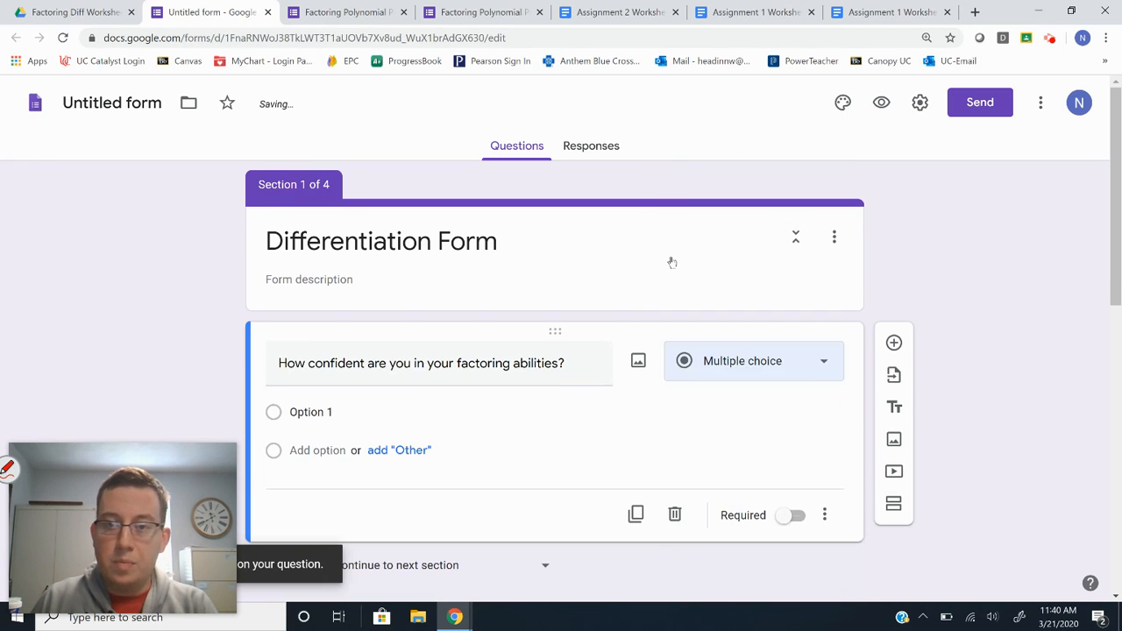
# Step: Enter "Not at All", "I am decent" and "I am good" as the answer options of the factoring confidence question
pyautogui.click(324, 412)
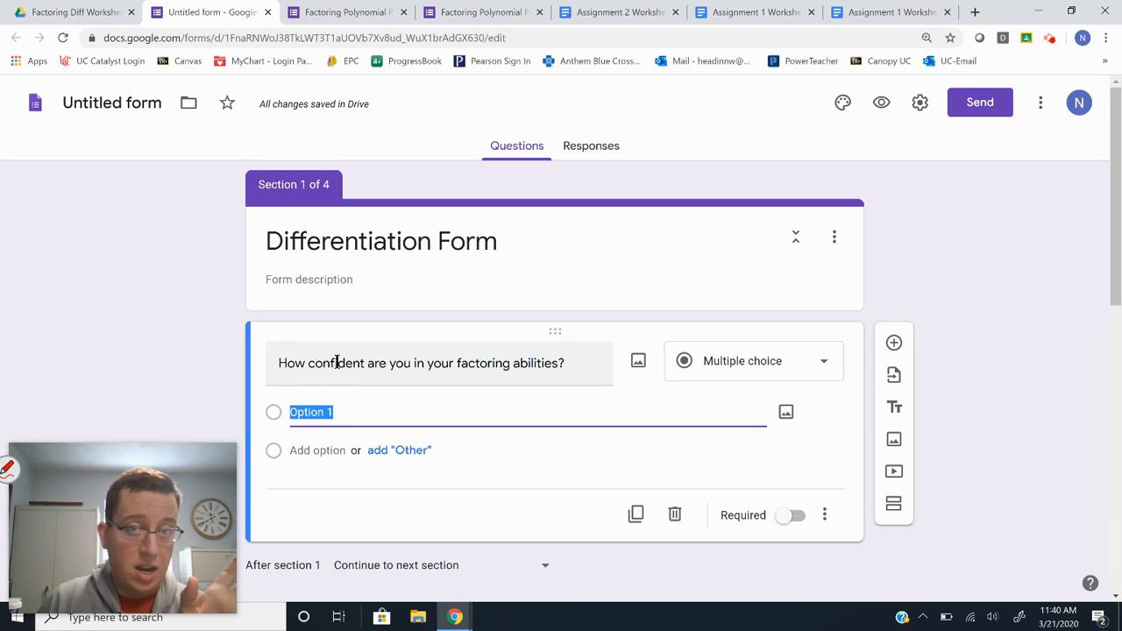
pyautogui.scroll(-1, 187, 376)
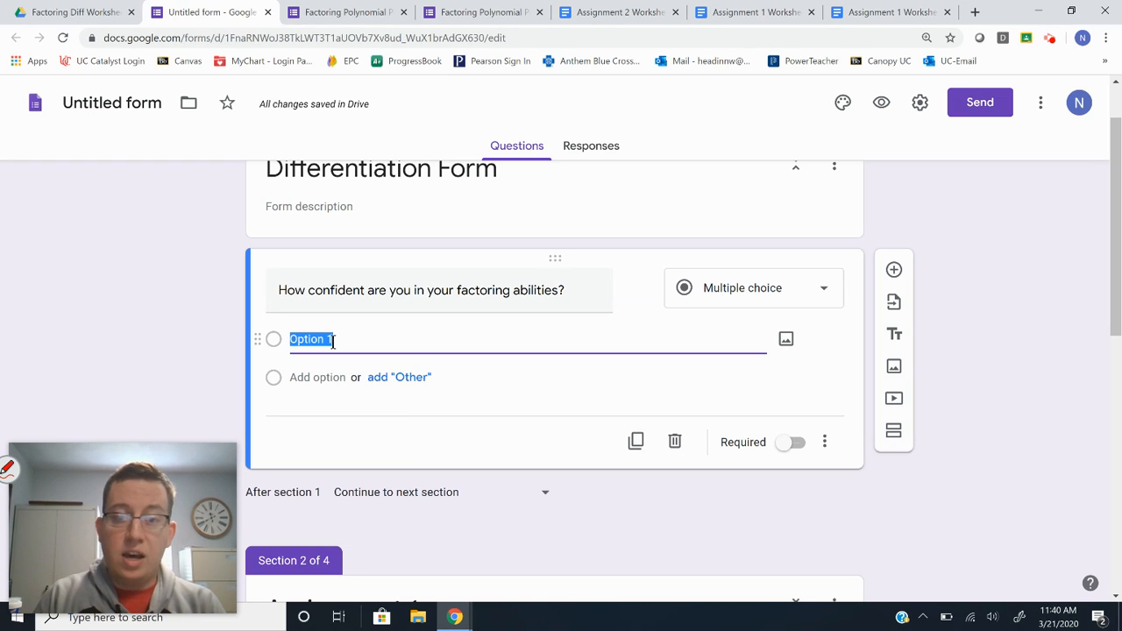
pyautogui.write('Not at All')
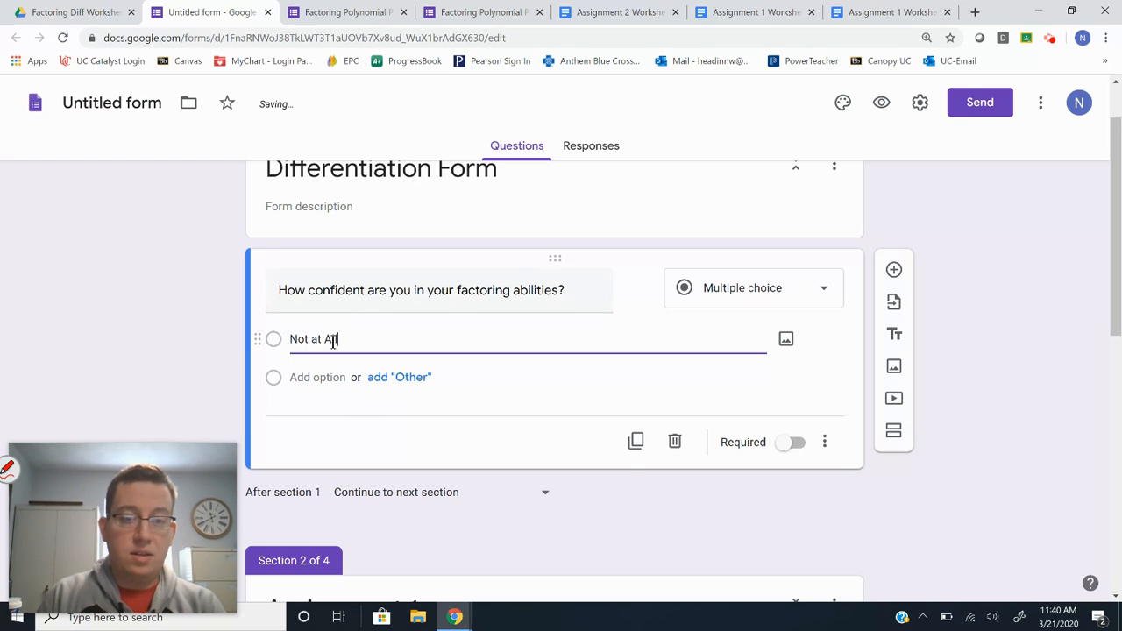
pyautogui.press('Return')
pyautogui.write('I')
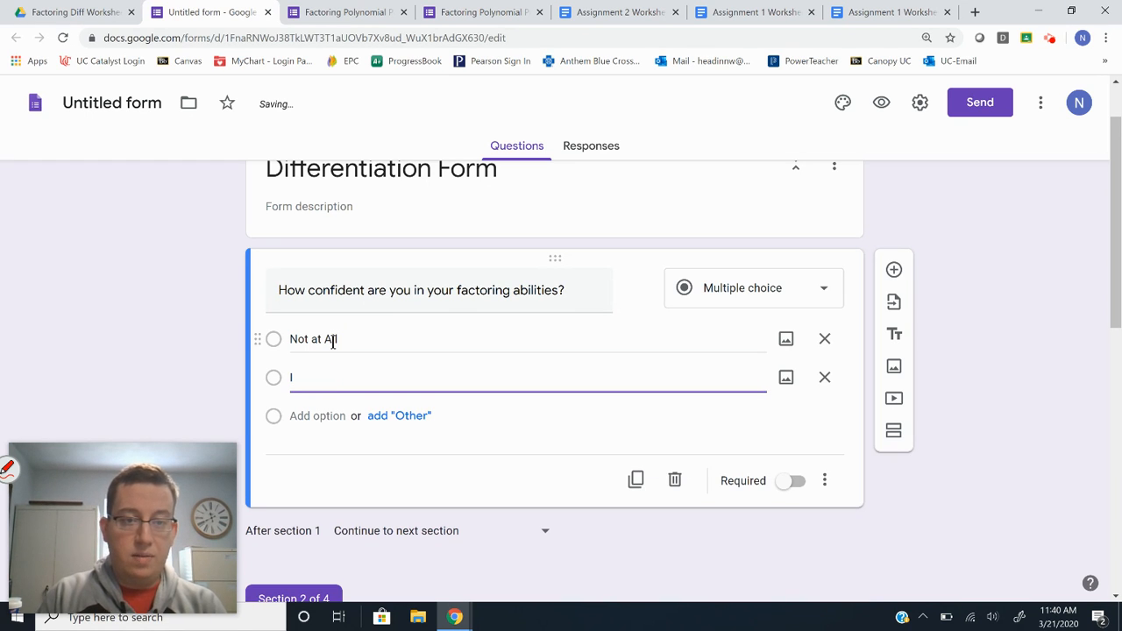
pyautogui.write(' am decent')
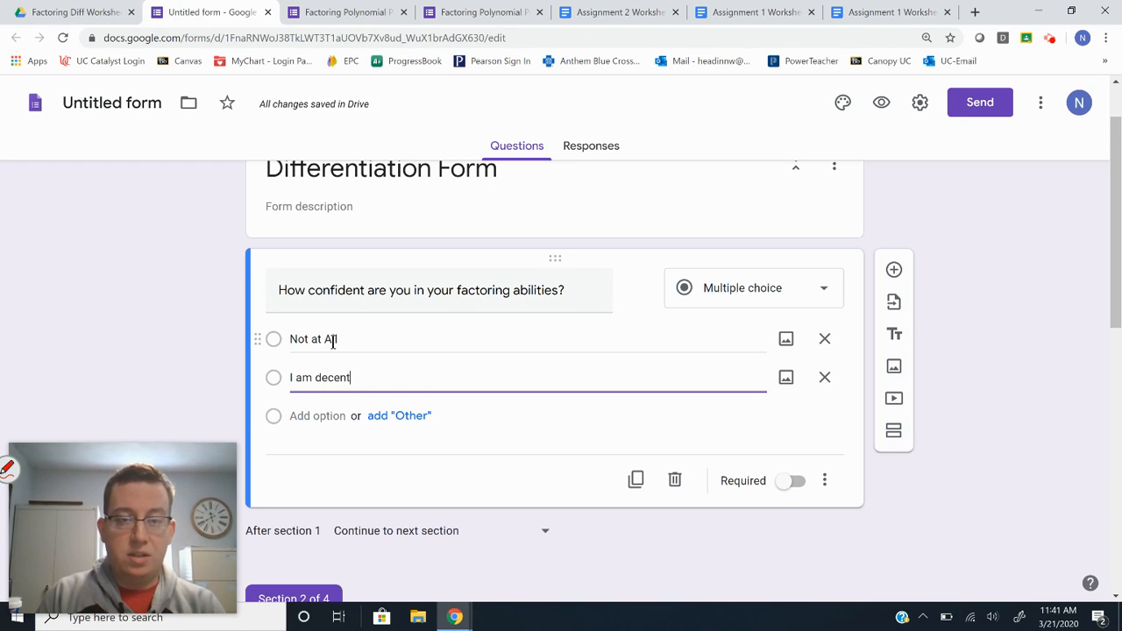
pyautogui.press('Return')
pyautogui.write('I am goog')
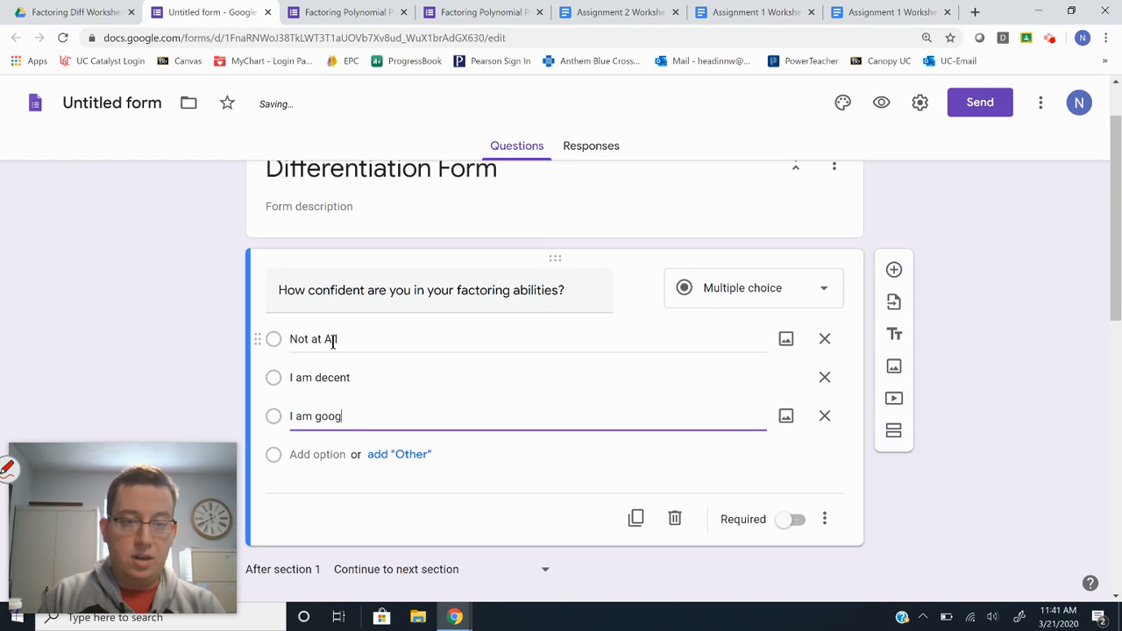
pyautogui.press('BackSpace')
pyautogui.write('d')
# Step: Change the first answer option, "Not at All", to "I am not confident"
pyautogui.tripleClick(333, 342)
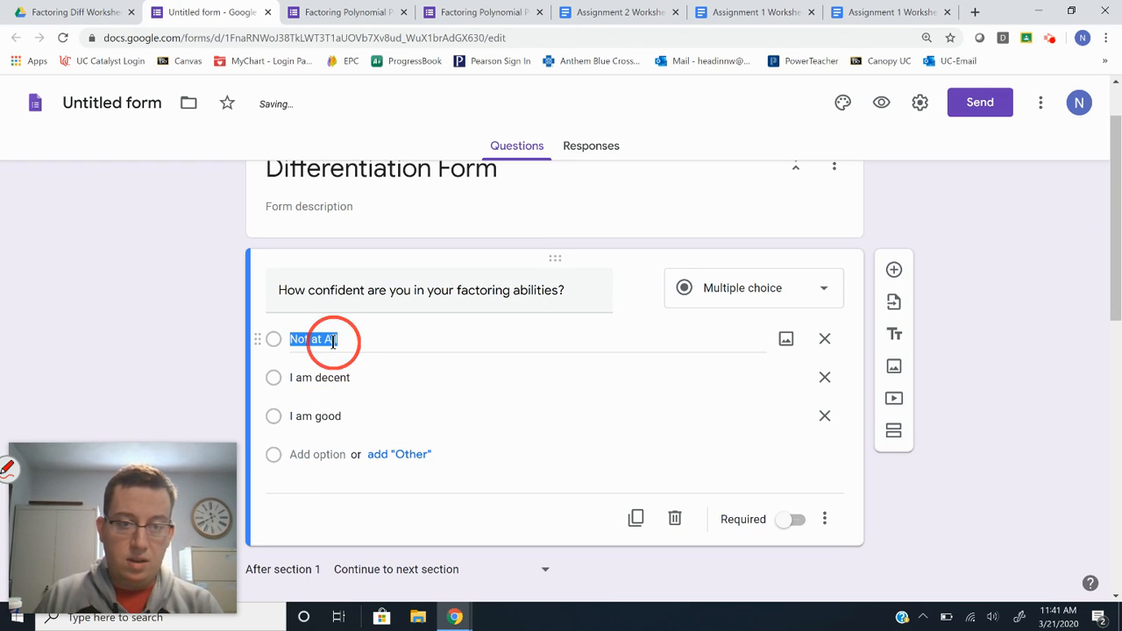
pyautogui.write('I am lnot confident')
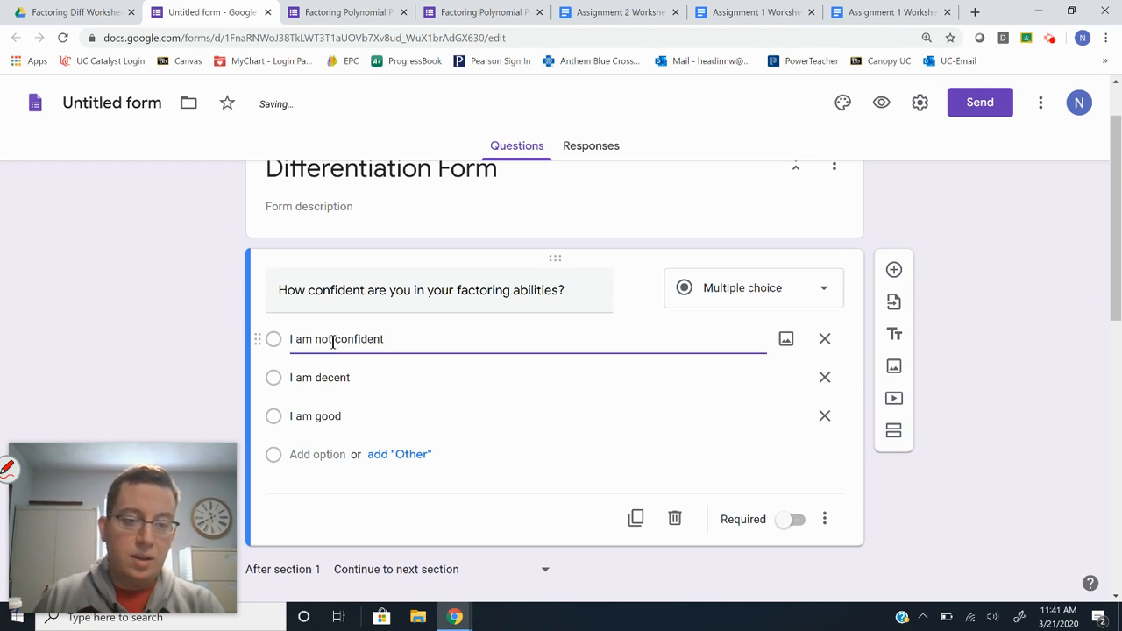
pyautogui.click(189, 353)
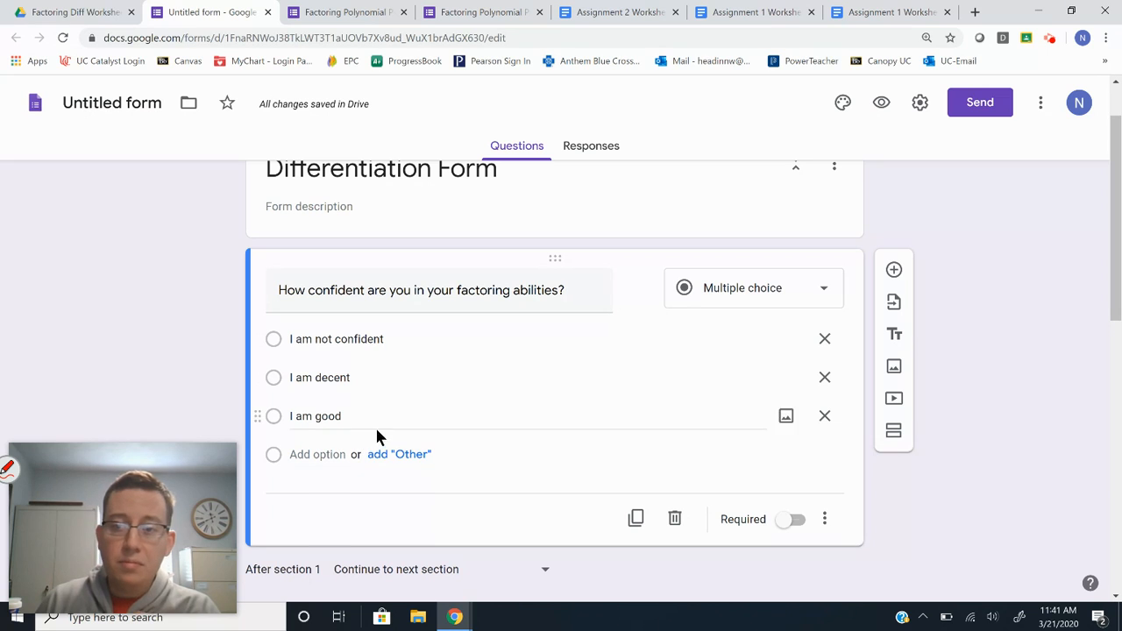
# Step: Make the confidence question required and enable going to a section based on the answer
pyautogui.click(788, 520)
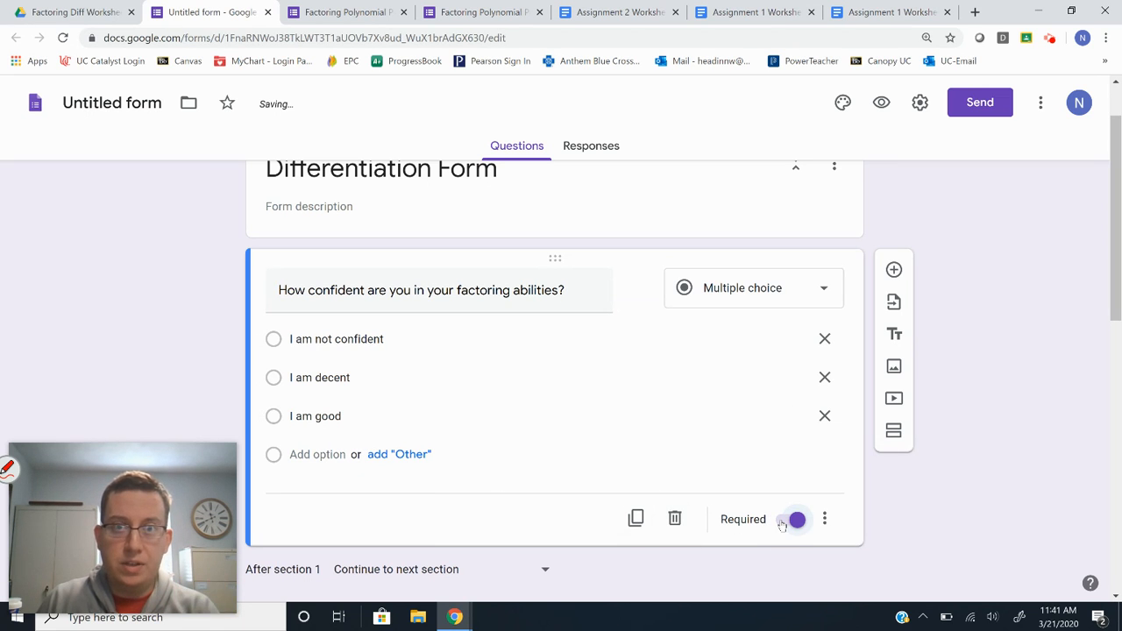
pyautogui.click(825, 521)
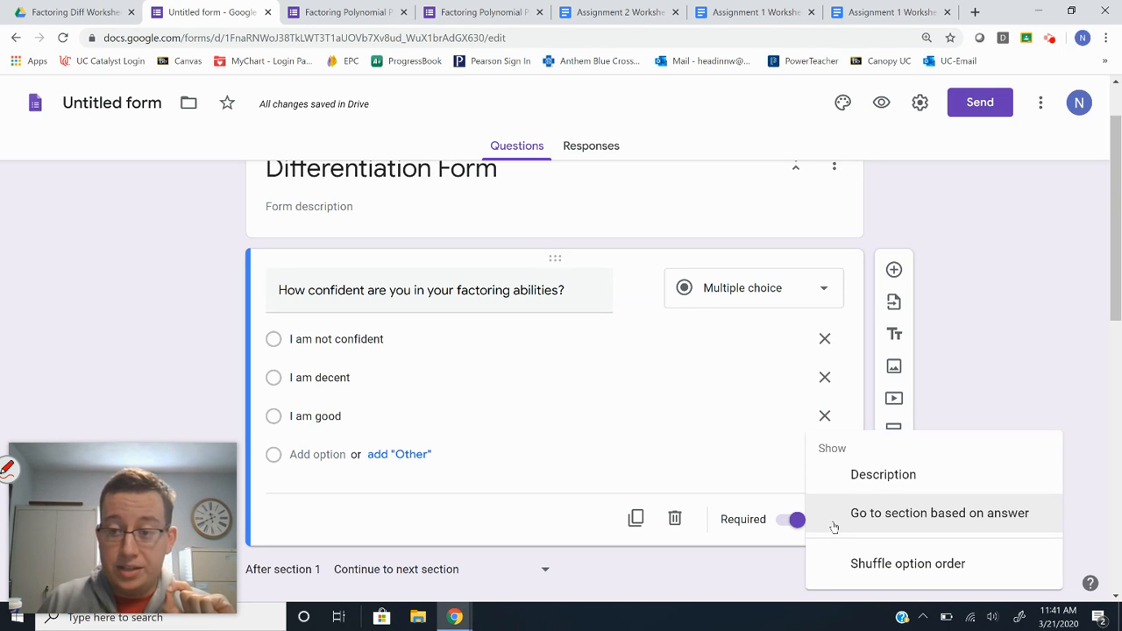
pyautogui.click(879, 517)
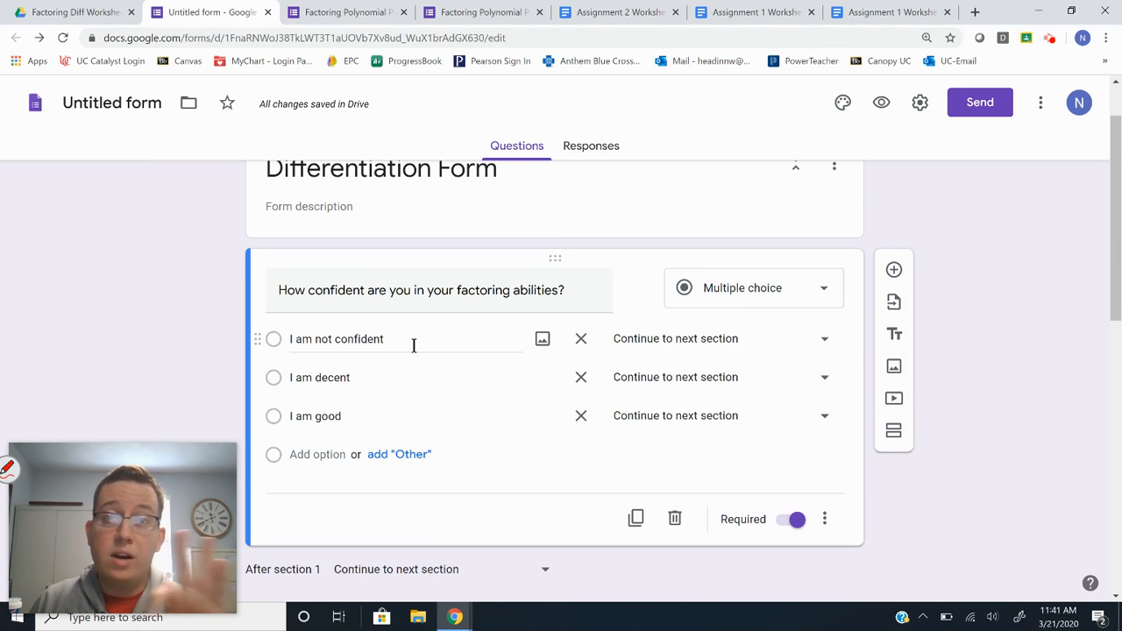
# Step: Route "I am not confident" to section 2 (Assignment 1), "I am decent" to section 3 (Assignment 2) and "I am good" to section 4 (Assignment 3)
pyautogui.click(645, 341)
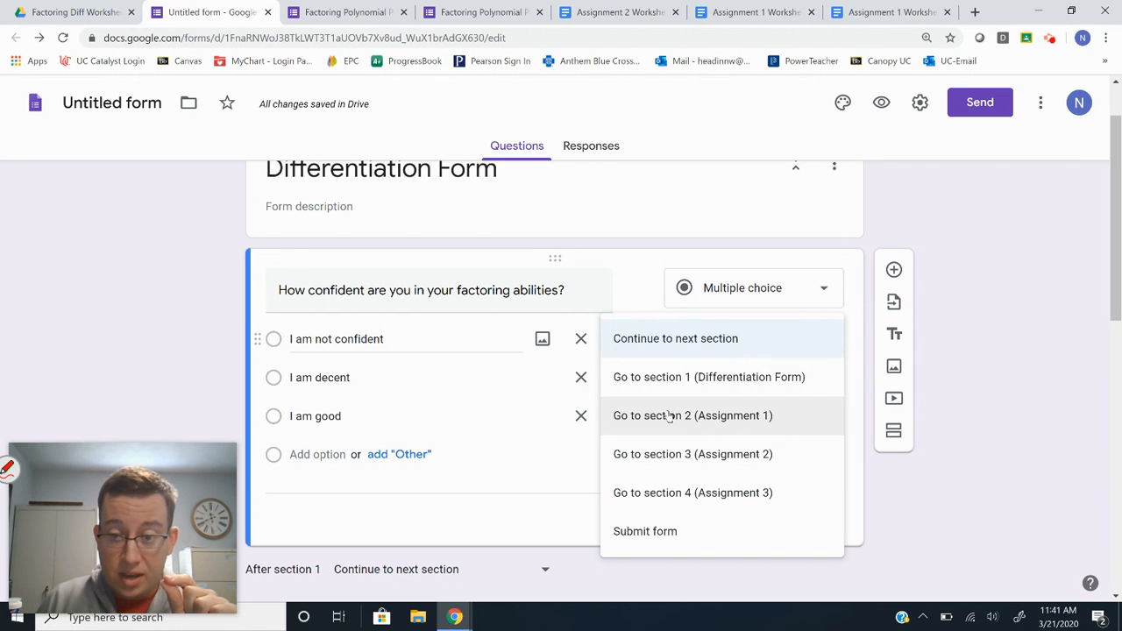
pyautogui.click(735, 422)
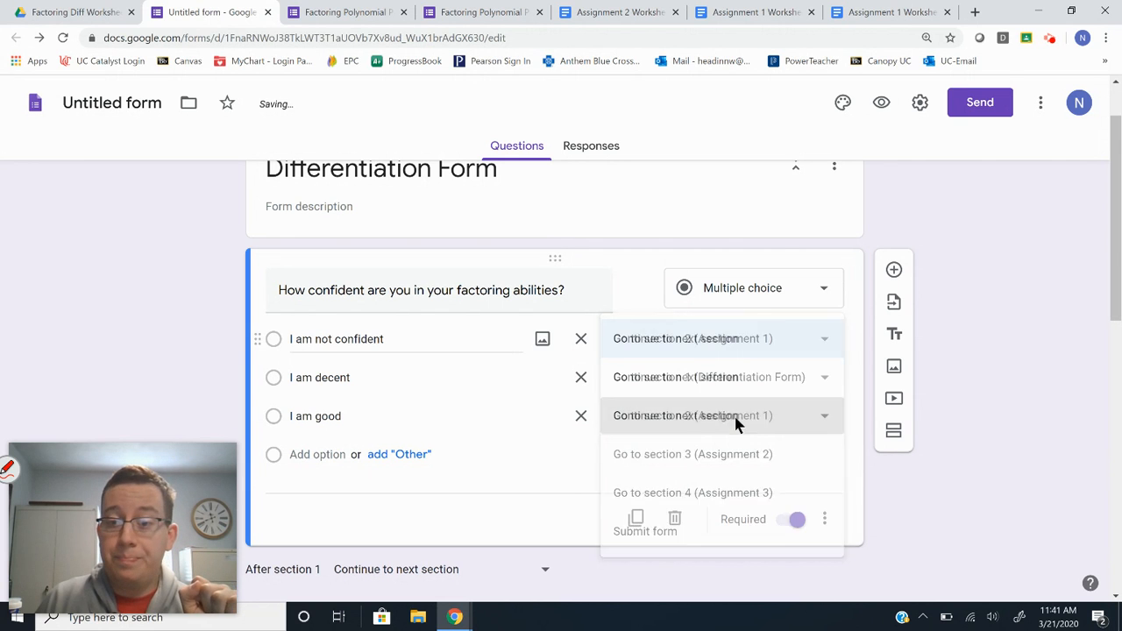
pyautogui.click(705, 381)
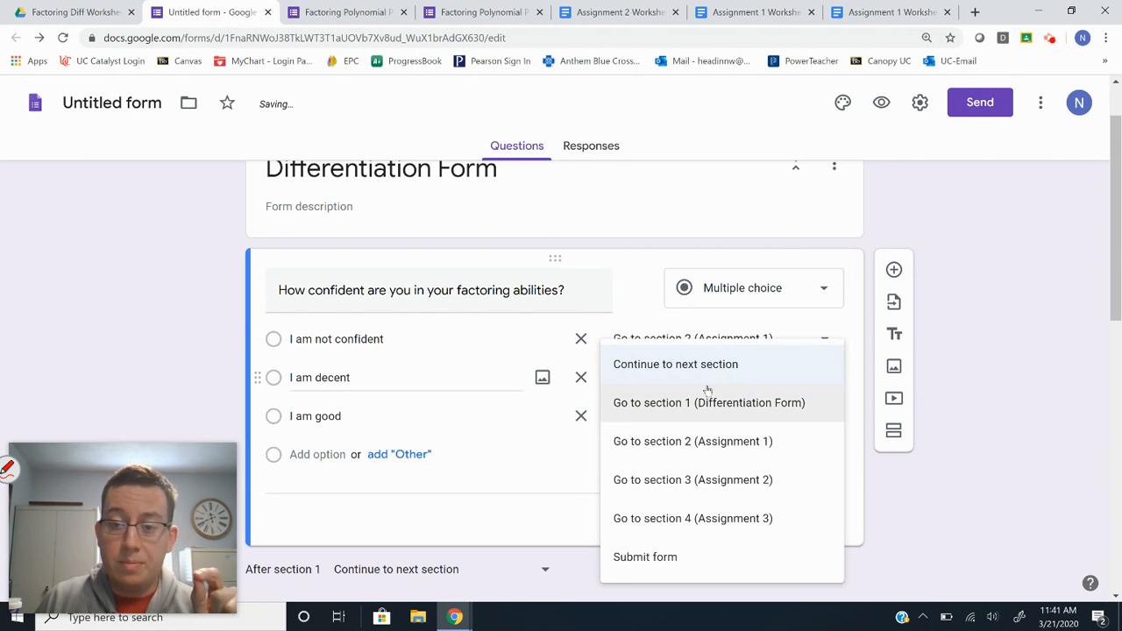
pyautogui.click(709, 483)
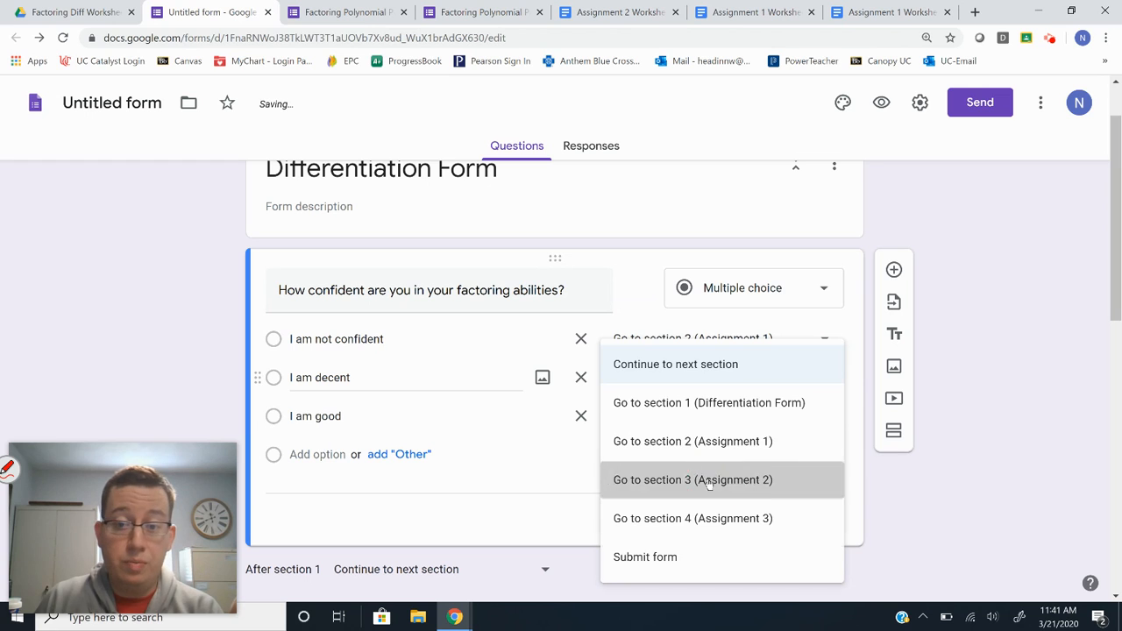
pyautogui.click(702, 424)
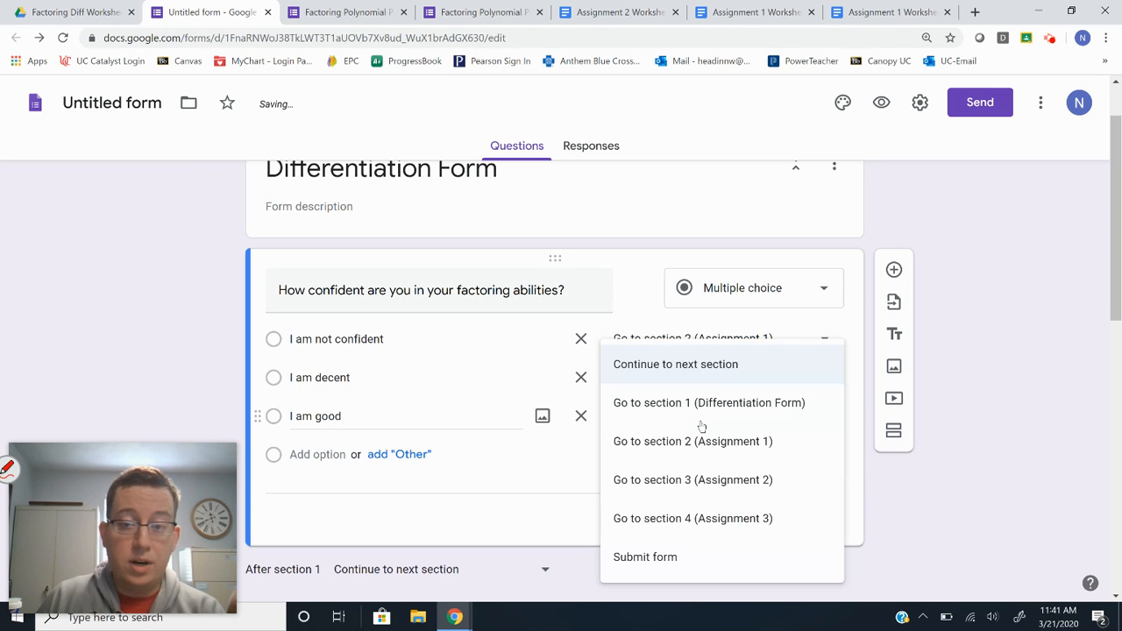
pyautogui.click(710, 519)
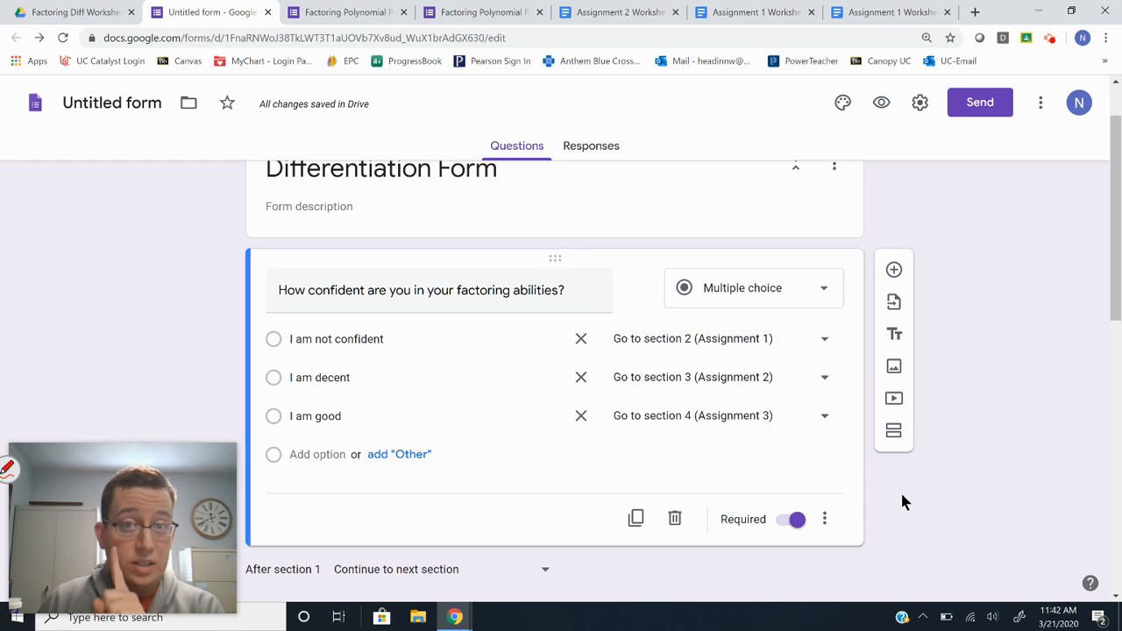
# Step: Set the form to be submitted after section 2 (Assignment 1) instead of continuing to the next section
pyautogui.scroll(-1, 903, 502)
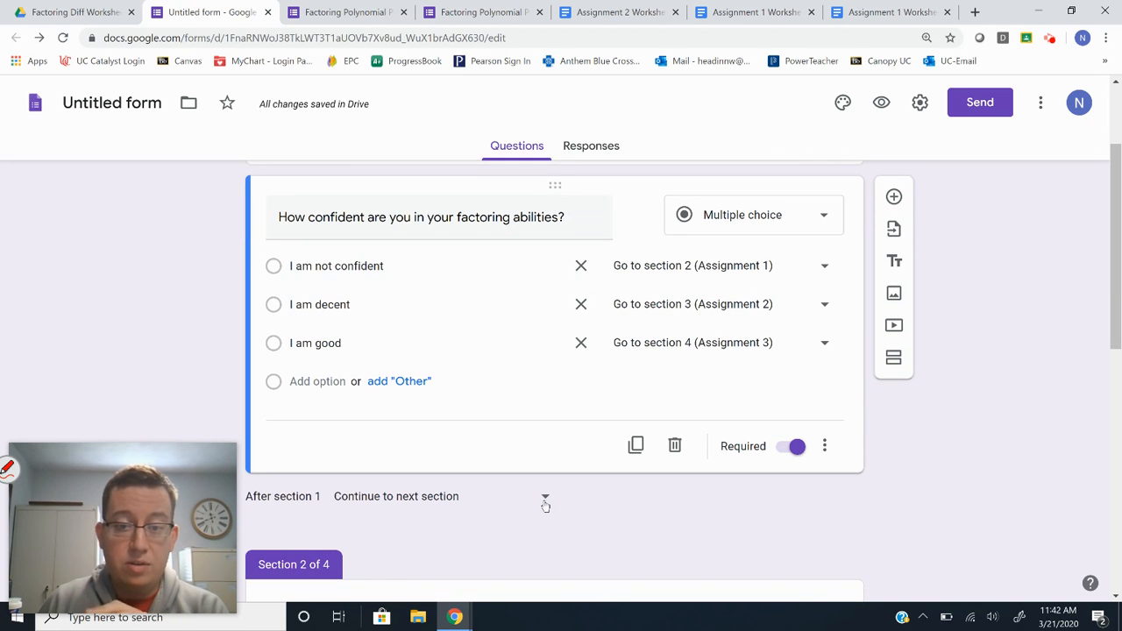
pyautogui.scroll(-2, 618, 526)
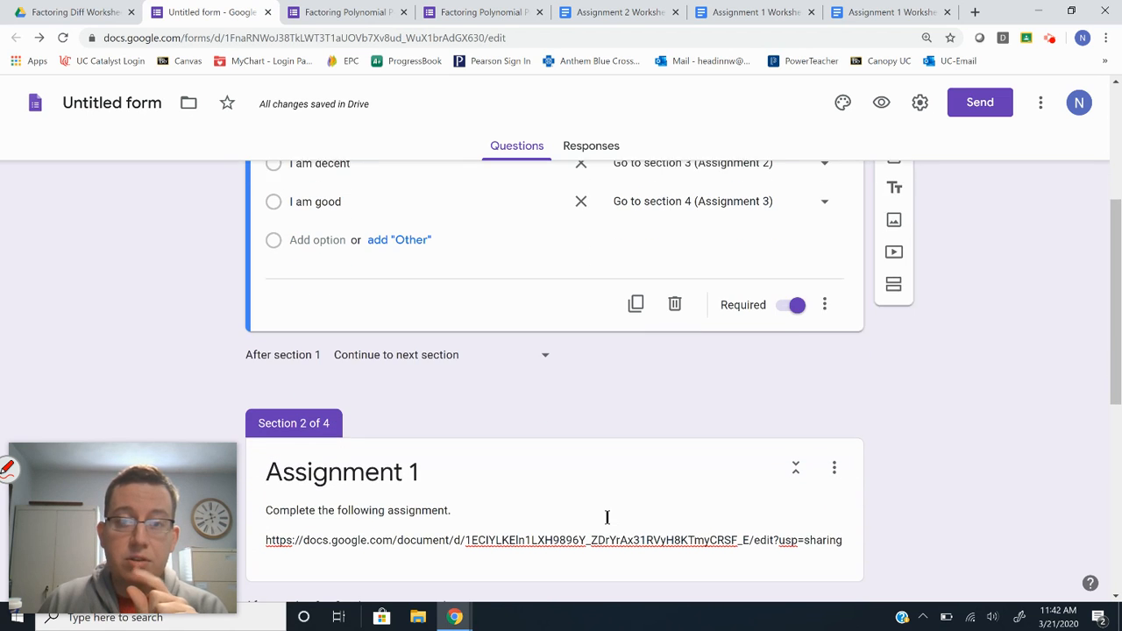
pyautogui.scroll(-1, 606, 517)
pyautogui.scroll(2, 607, 517)
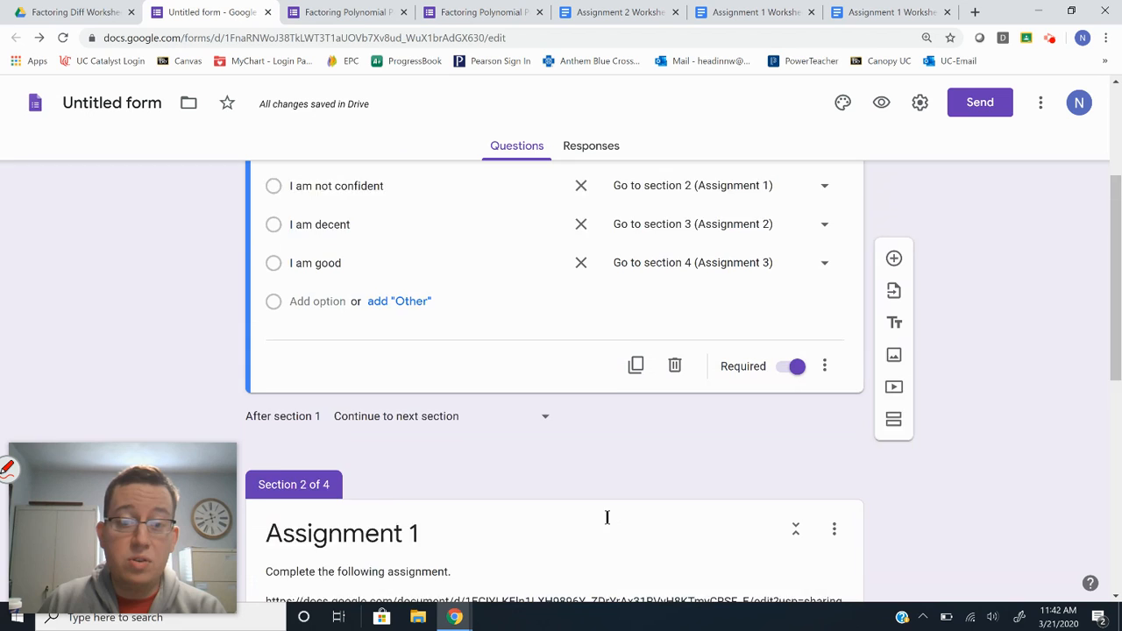
pyautogui.scroll(-1, 607, 517)
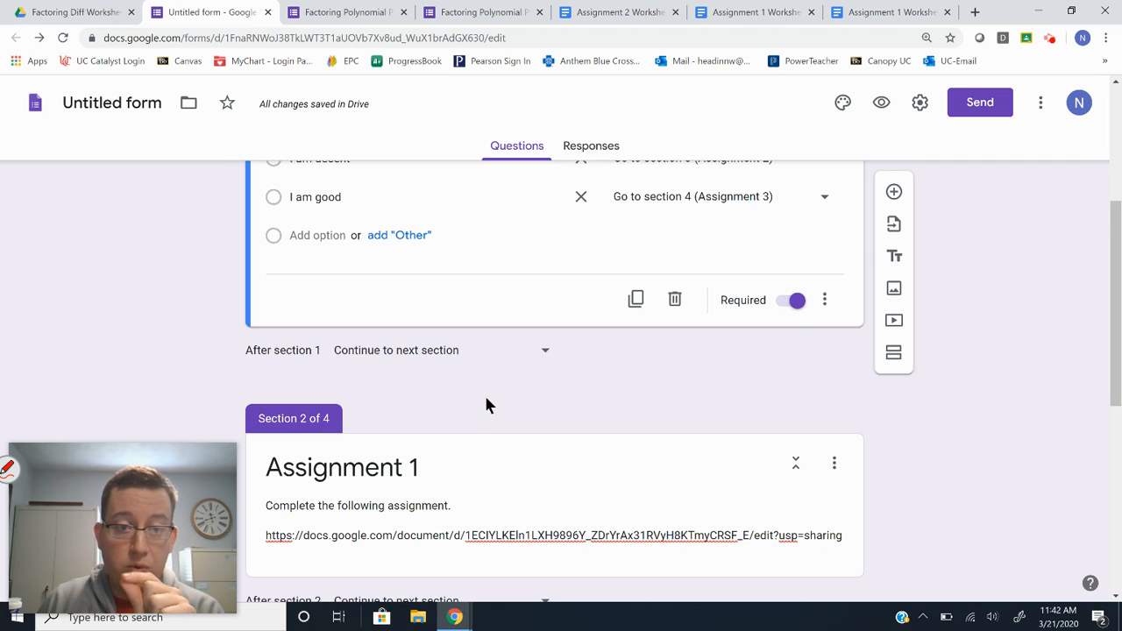
pyautogui.scroll(-3, 486, 396)
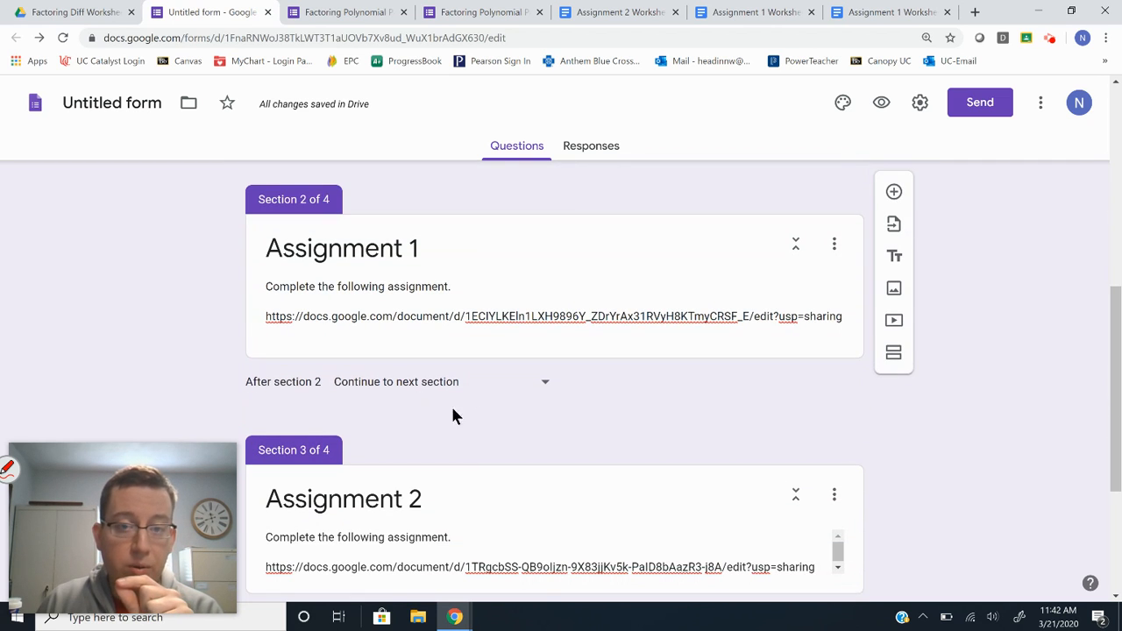
pyautogui.moveTo(288, 377); pyautogui.dragTo(331, 392)
pyautogui.moveTo(468, 386); pyautogui.dragTo(393, 385)
pyautogui.click(396, 384)
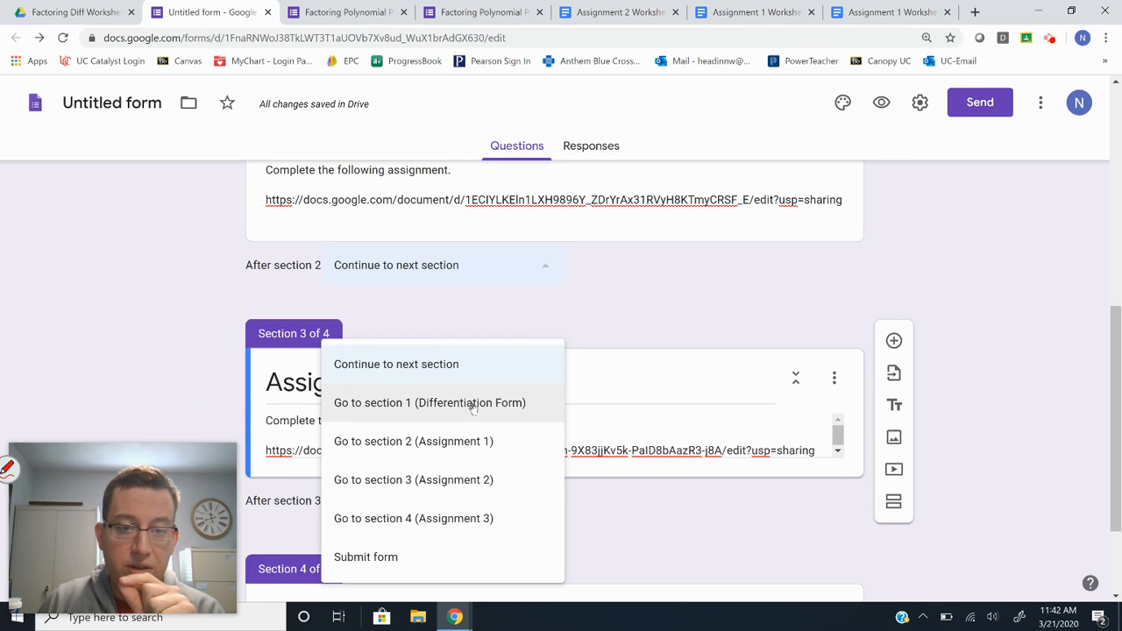
pyautogui.click(394, 560)
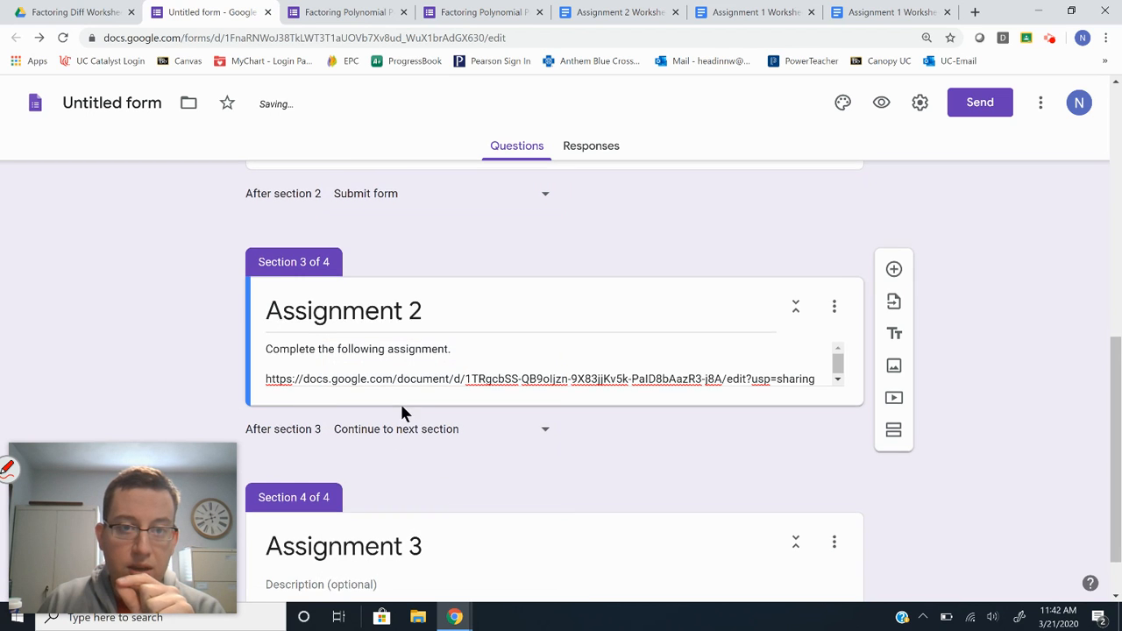
# Step: Set the action after section 3 (Assignment 2) to Submit form
pyautogui.scroll(3, 404, 377)
pyautogui.click(344, 441)
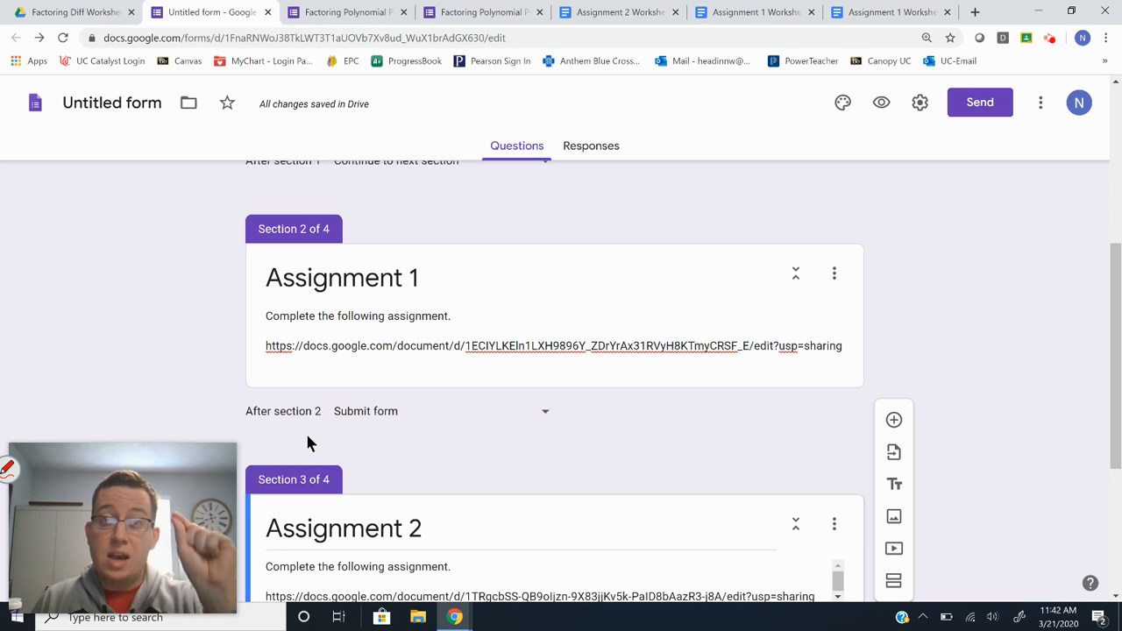
pyautogui.scroll(-3, 315, 434)
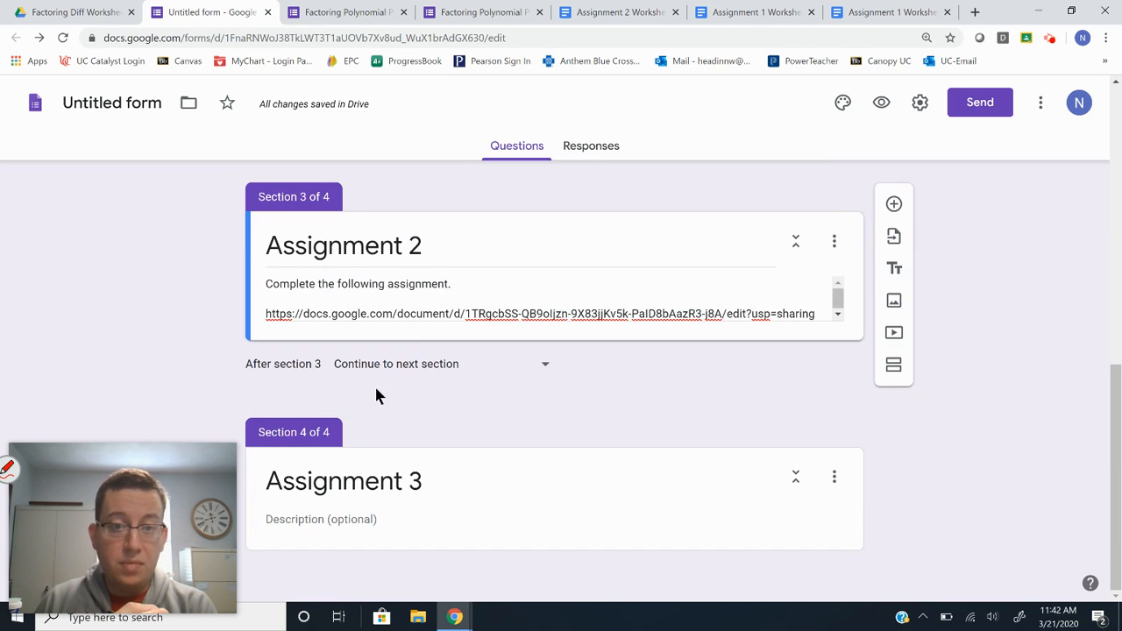
pyautogui.click(406, 368)
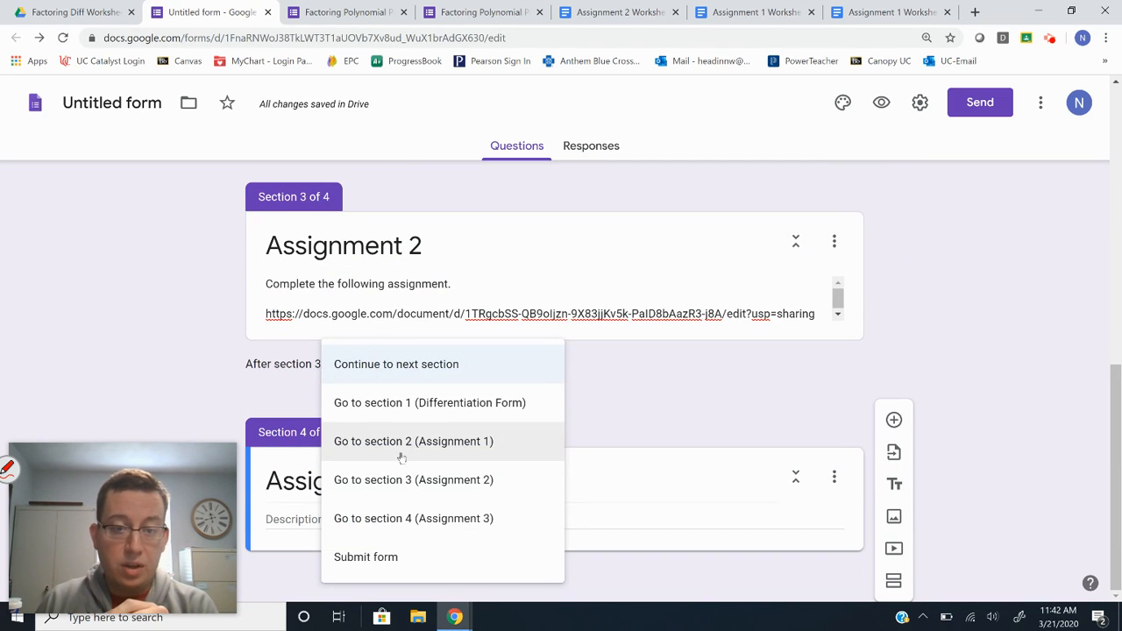
pyautogui.click(382, 557)
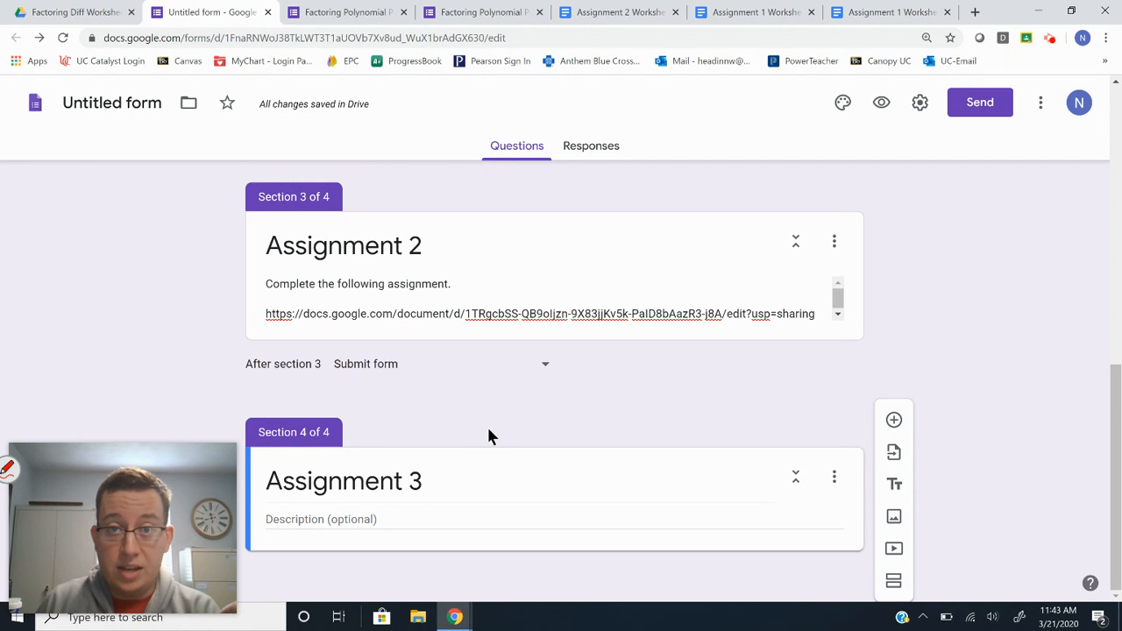
# Step: Preview the form, answer the confidence question with "I am decent", continue, and open the worksheet link in the Assignment 2 section
pyautogui.scroll(5, 1040, 254)
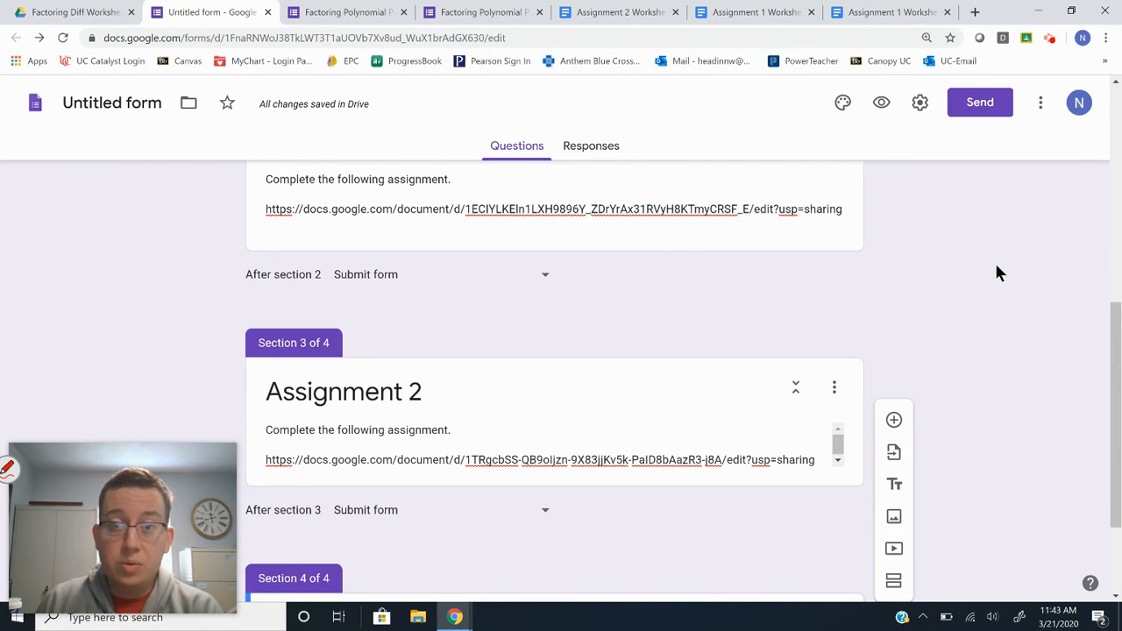
pyautogui.scroll(3, 999, 268)
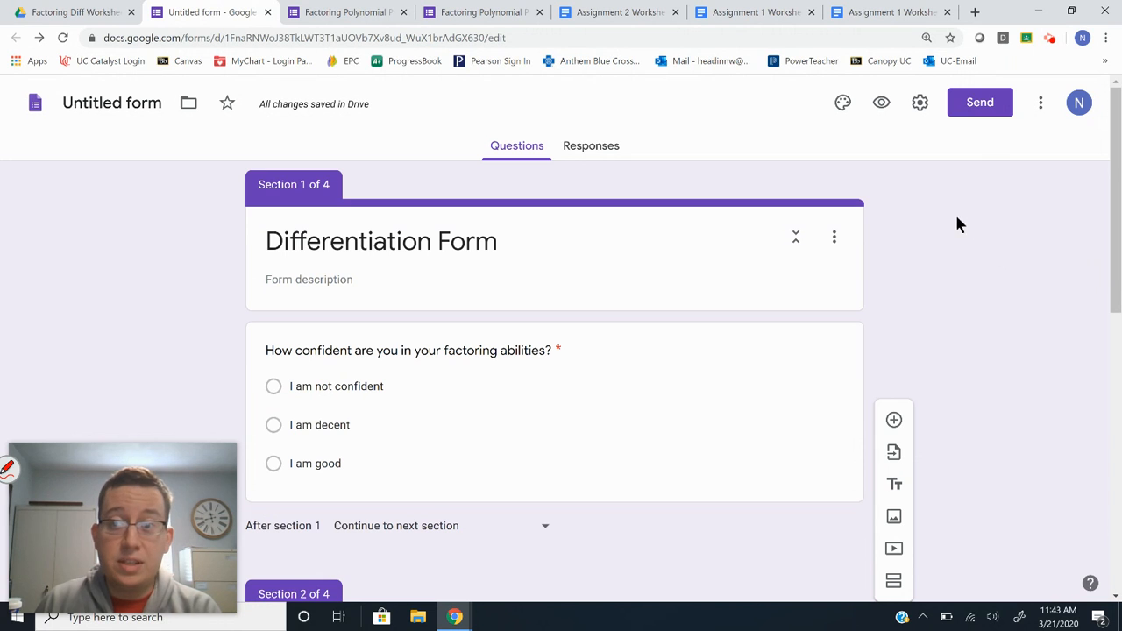
pyautogui.click(881, 105)
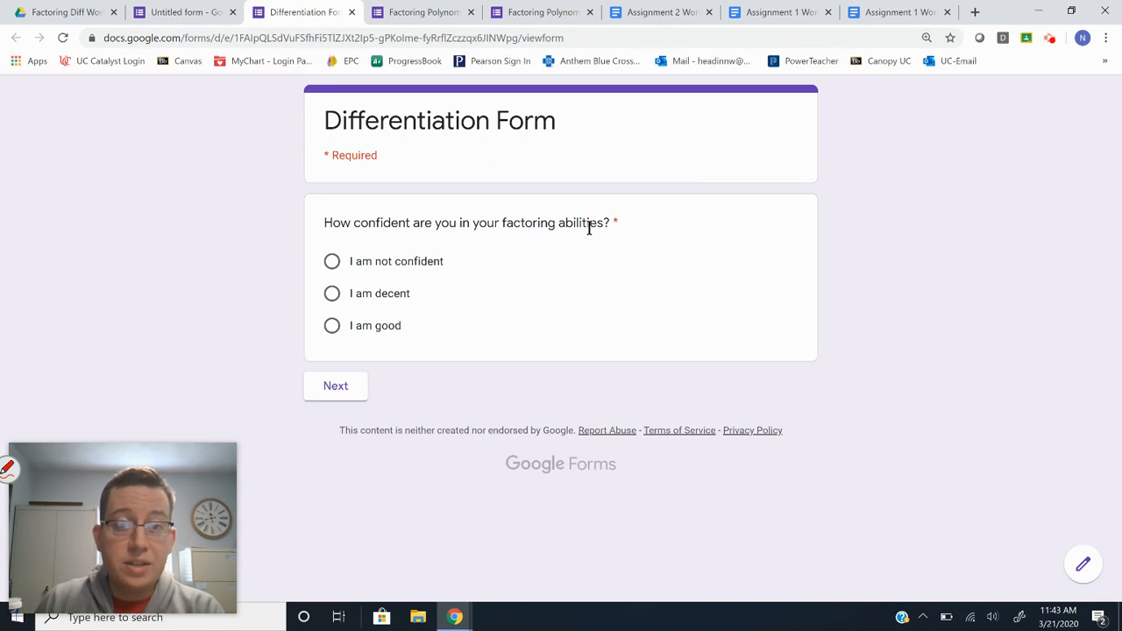
pyautogui.click(332, 293)
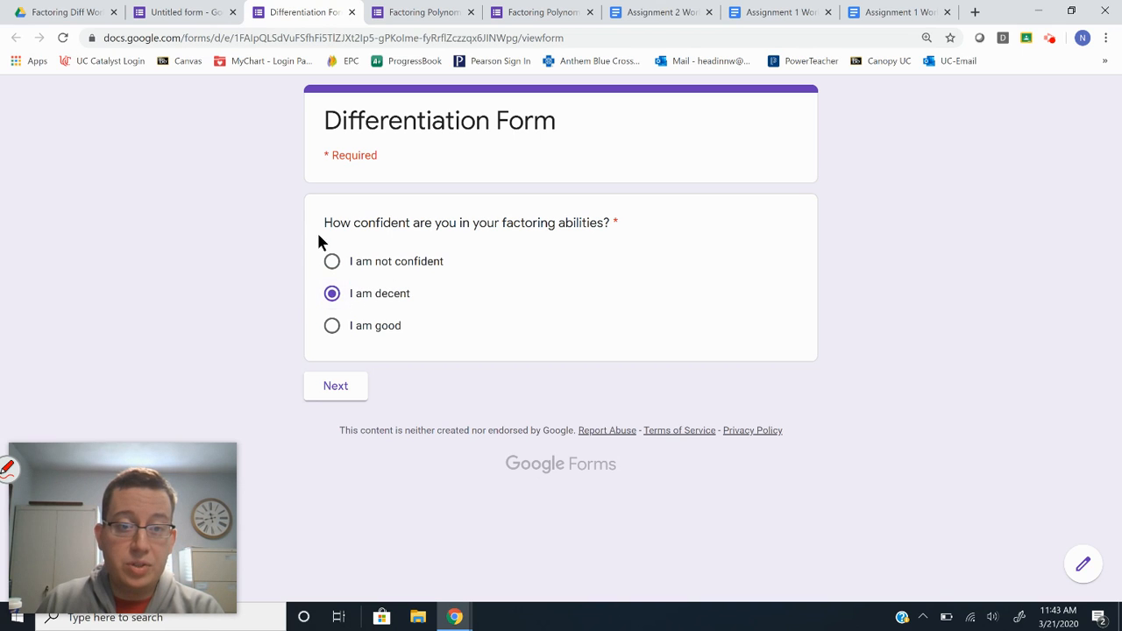
pyautogui.click(339, 385)
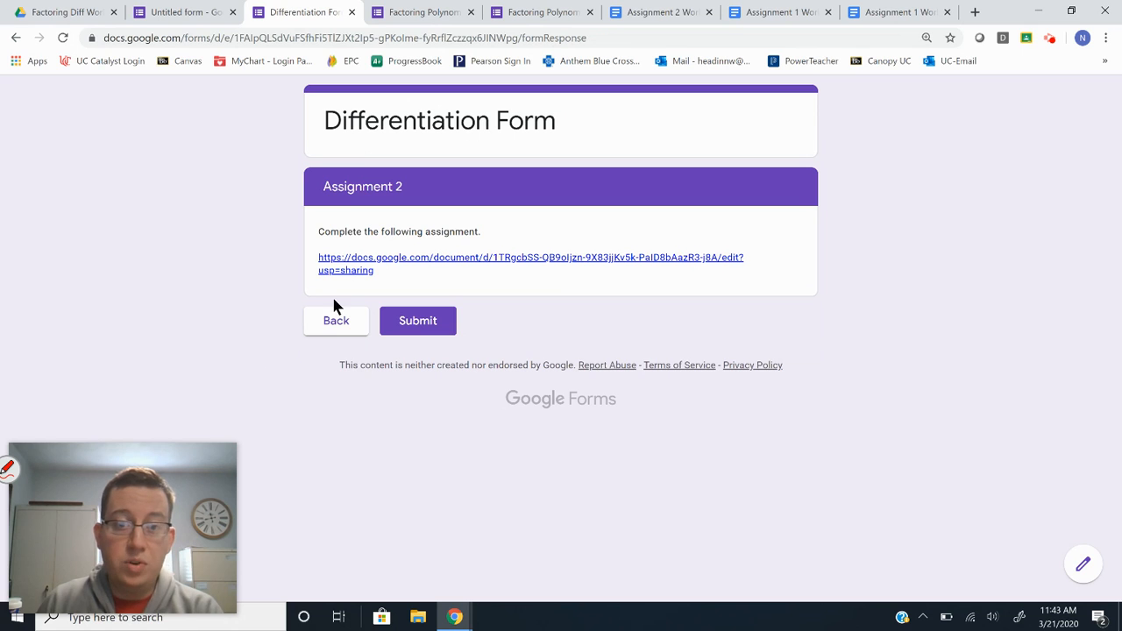
pyautogui.click(349, 260)
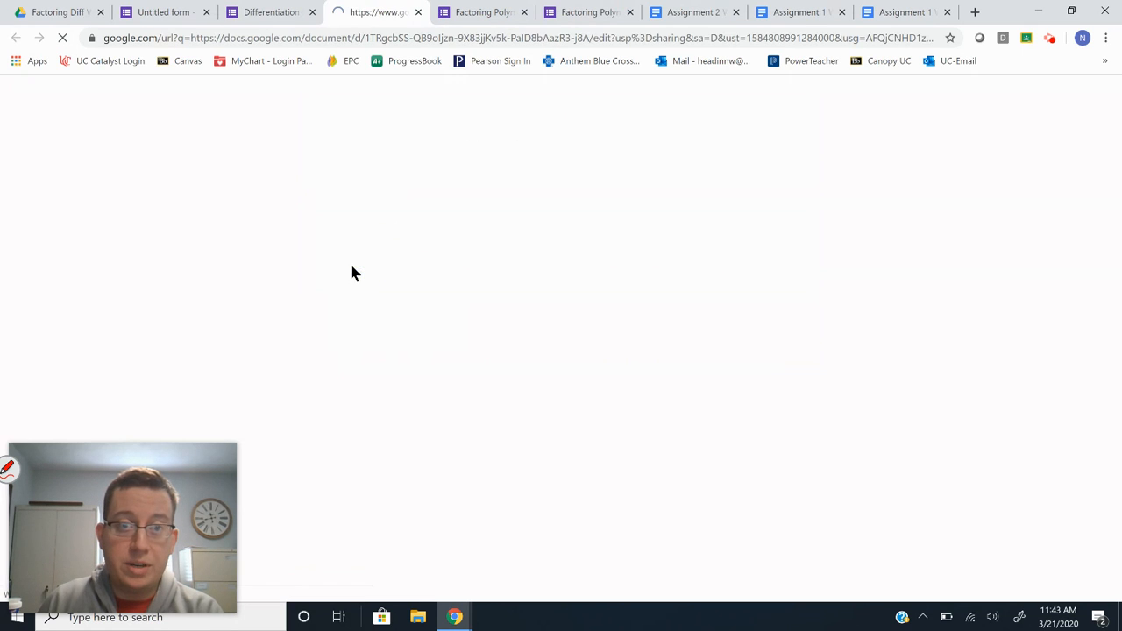
# Step: Return to the form preview and check the submit option at the end of the Assignment 2 section
pyautogui.click(274, 15)
pyautogui.click(432, 322)
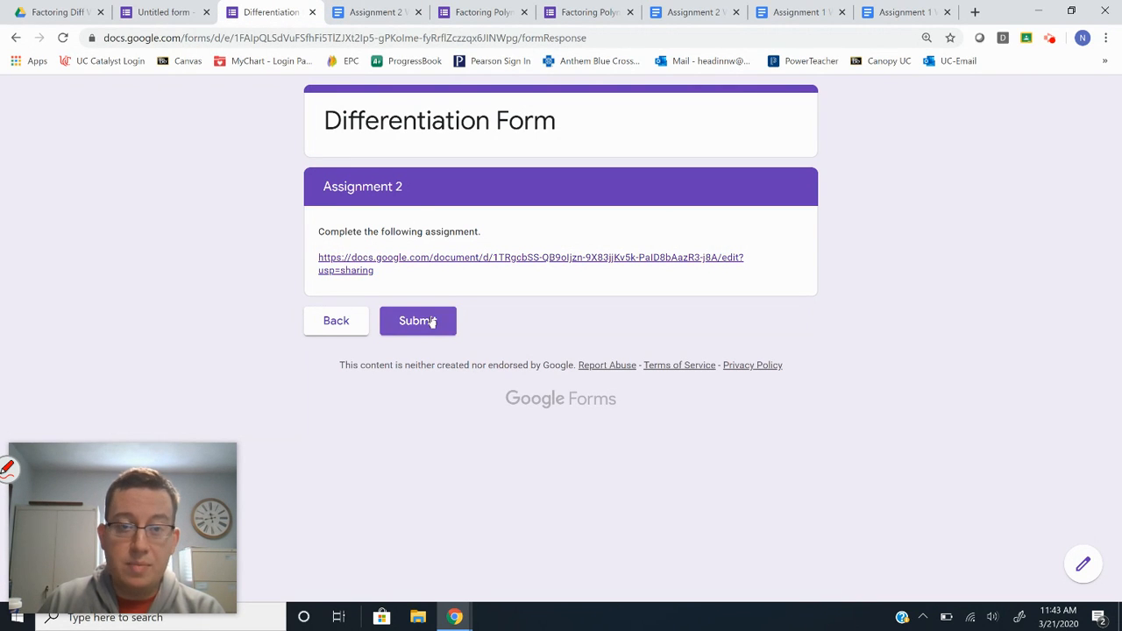
# Step: In the form editor, turn on Collect email addresses in the general settings, without response receipts, and save the settings
pyautogui.click(150, 10)
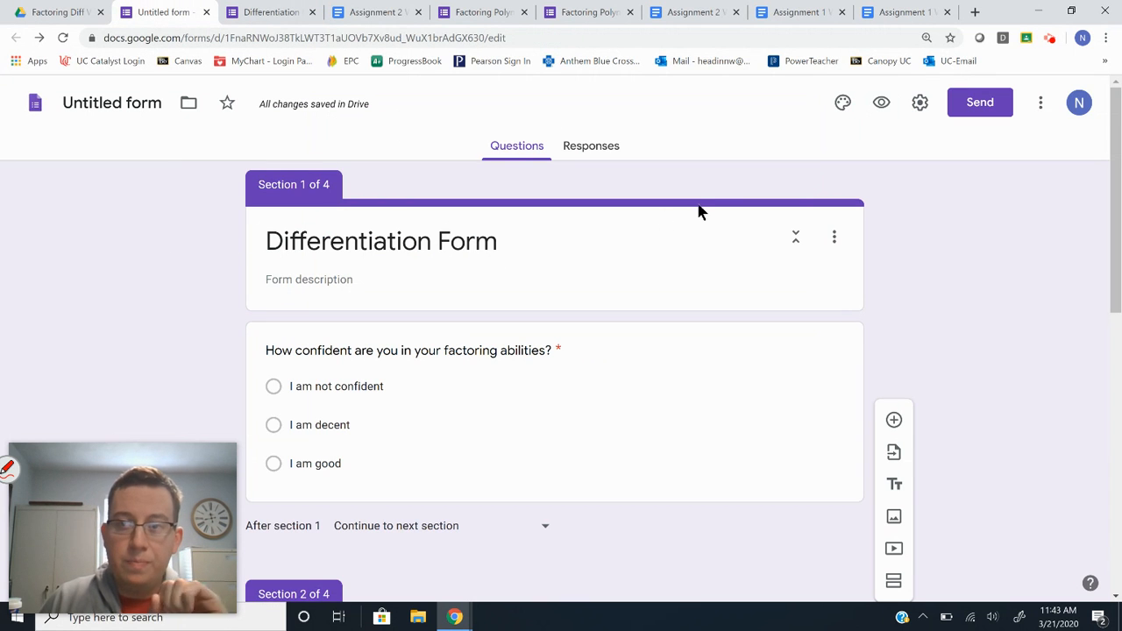
pyautogui.click(912, 112)
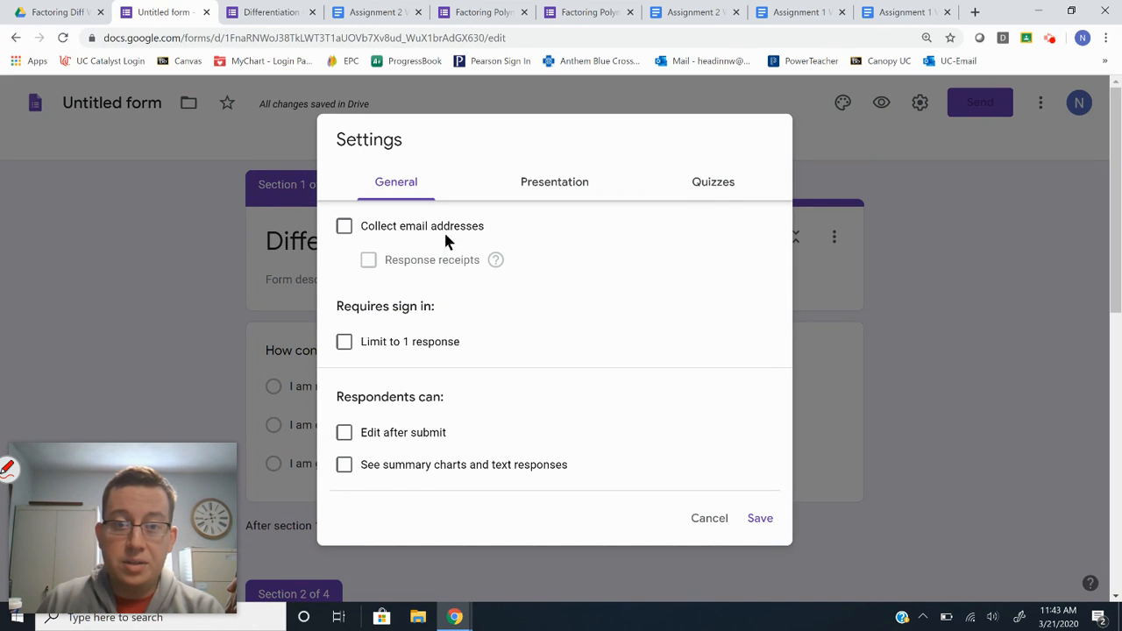
pyautogui.click(345, 231)
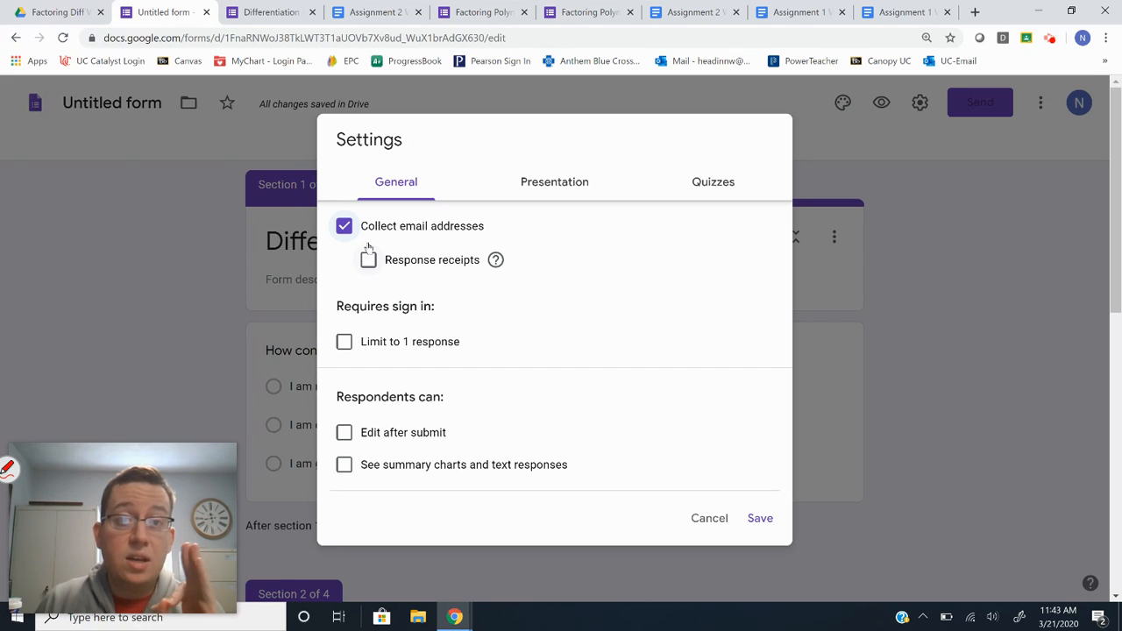
pyautogui.click(274, 10)
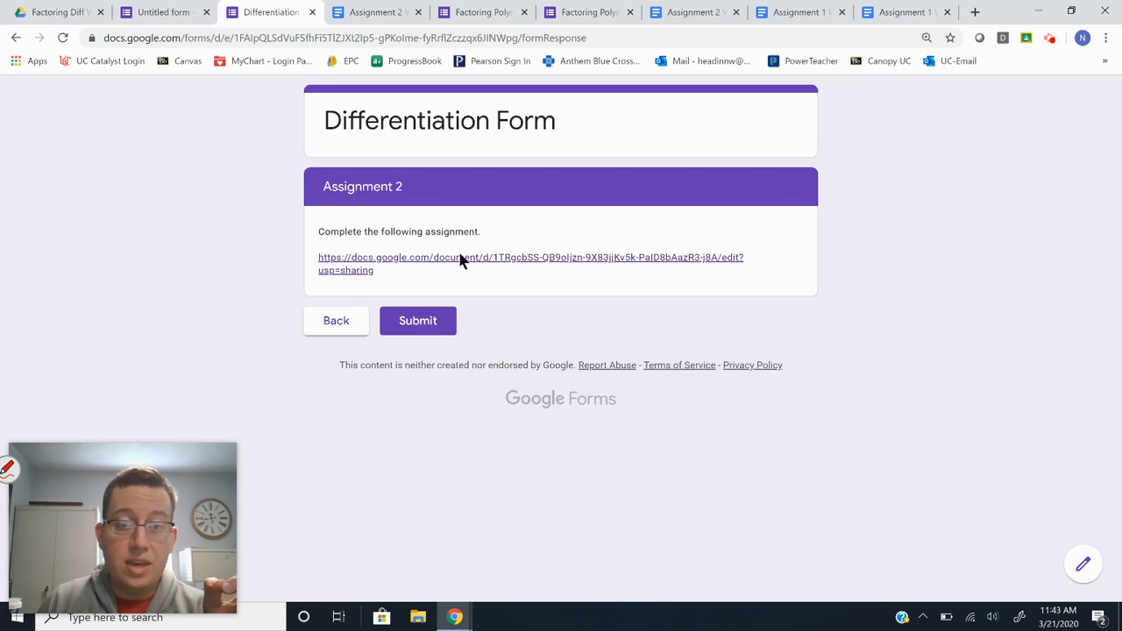
pyautogui.click(177, 10)
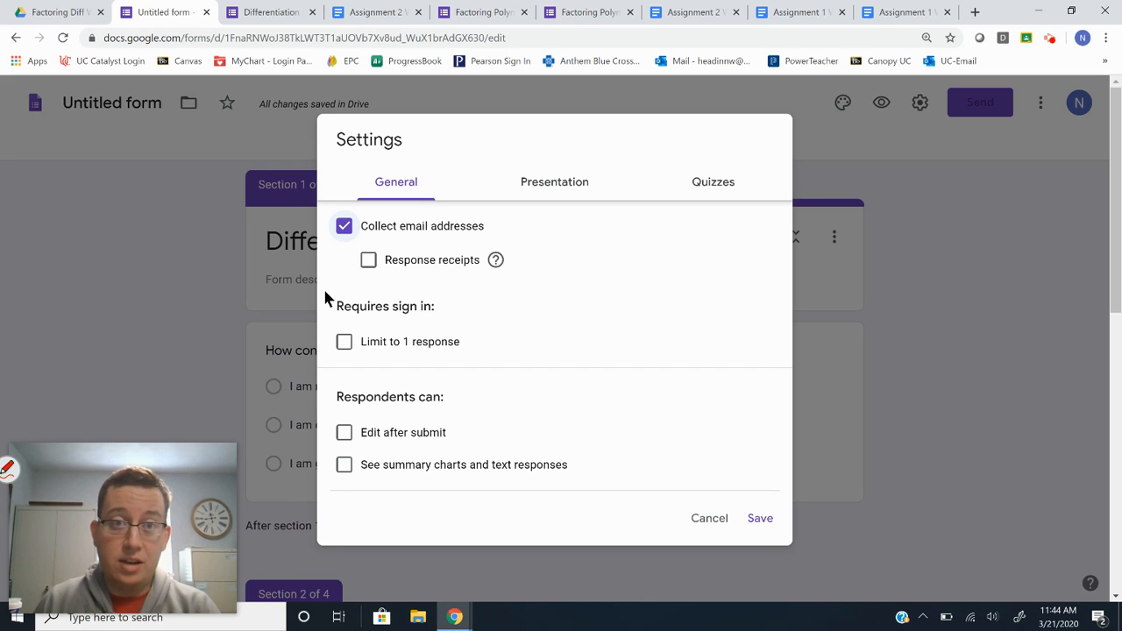
pyautogui.click(756, 522)
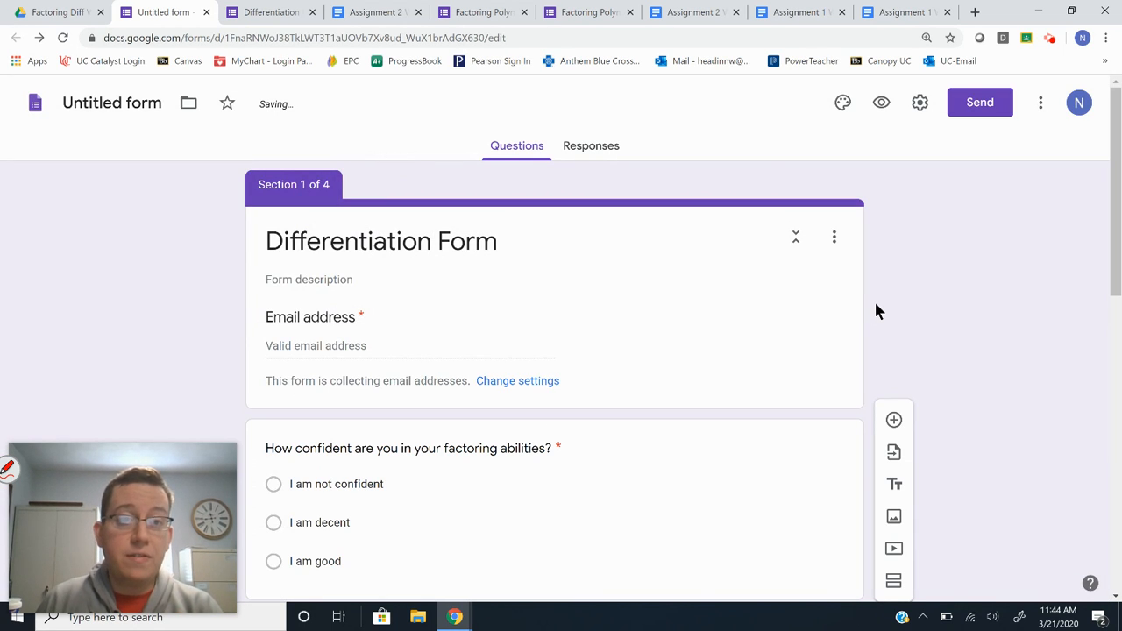